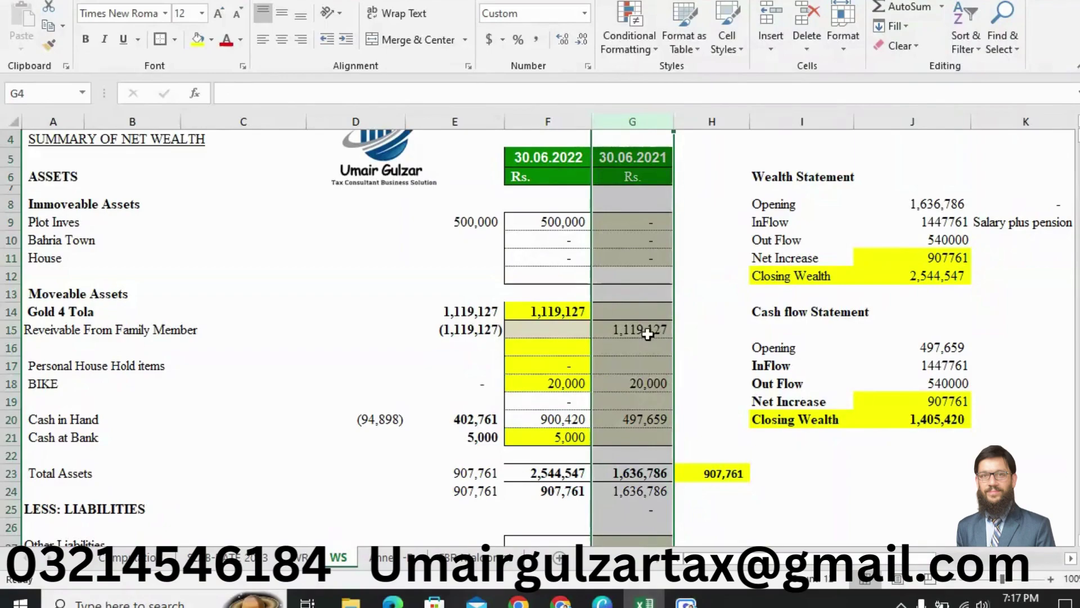
Step: Review the 30.06.2021 asset column on the WS sheet, the header of the Computation sheet and the Annex-D personal expenses
{"action": "left_click_drag", "start_coordinate": [648, 334], "coordinate": [642, 427]}
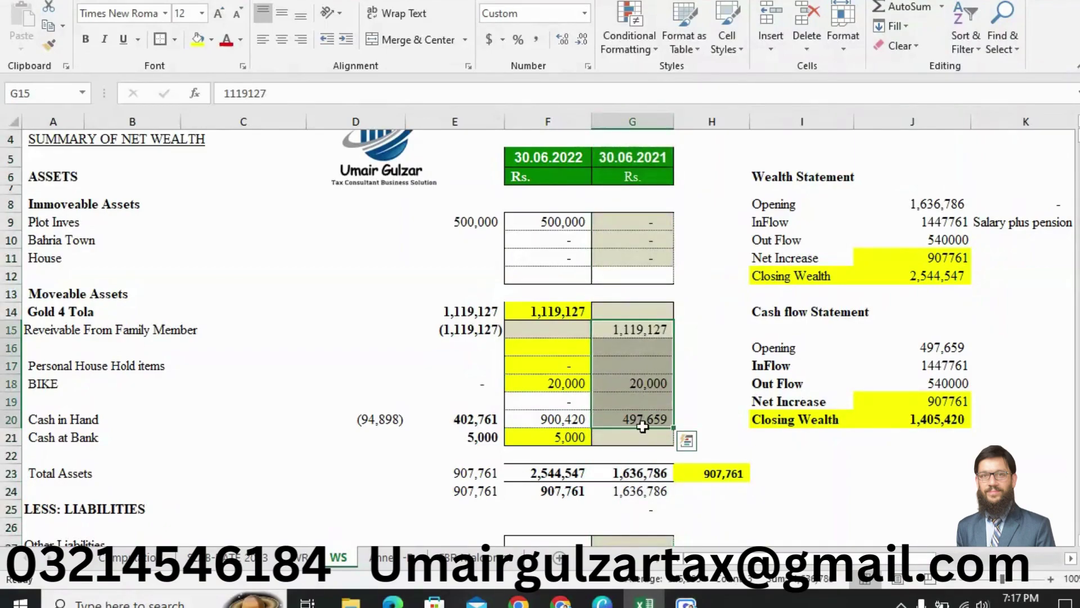
{"action": "left_click", "coordinate": [631, 121]}
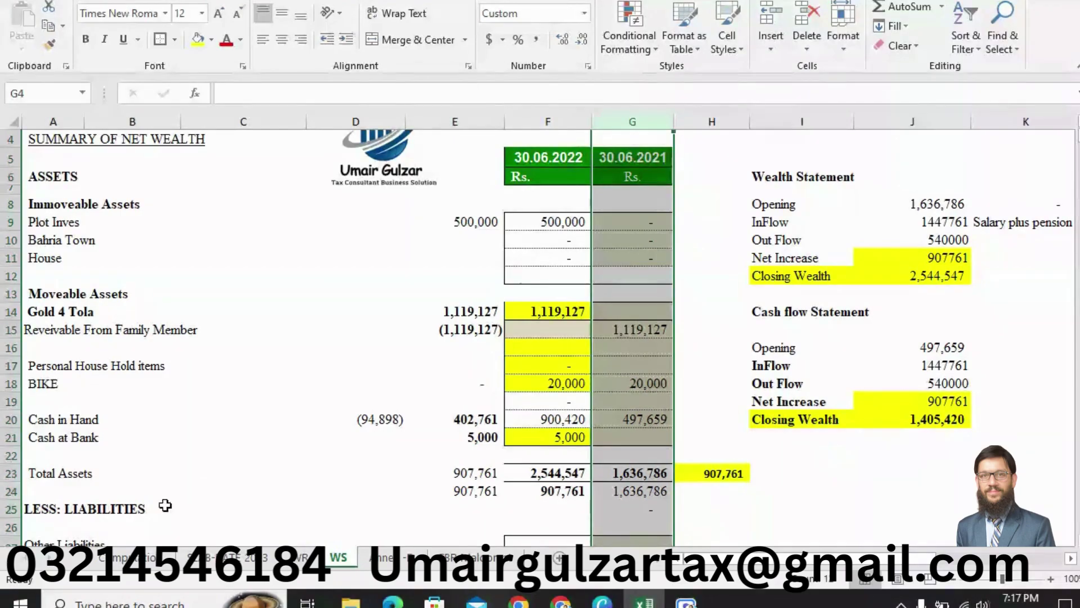
{"action": "left_click", "coordinate": [120, 558]}
{"action": "scroll", "coordinate": [249, 389], "scroll_direction": "up", "scroll_amount": 3}
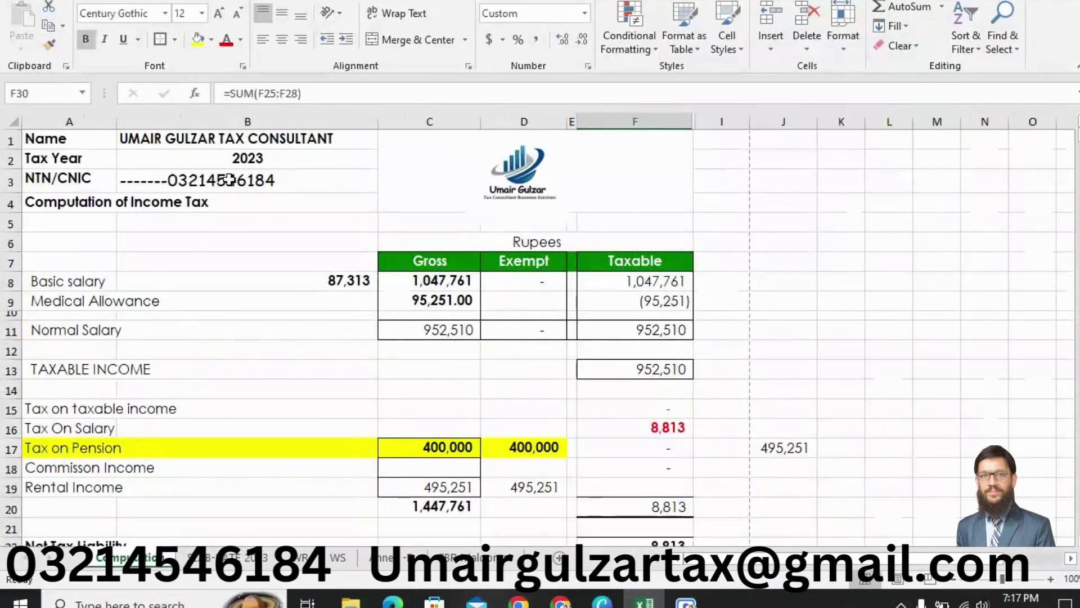
{"action": "left_click", "coordinate": [362, 185]}
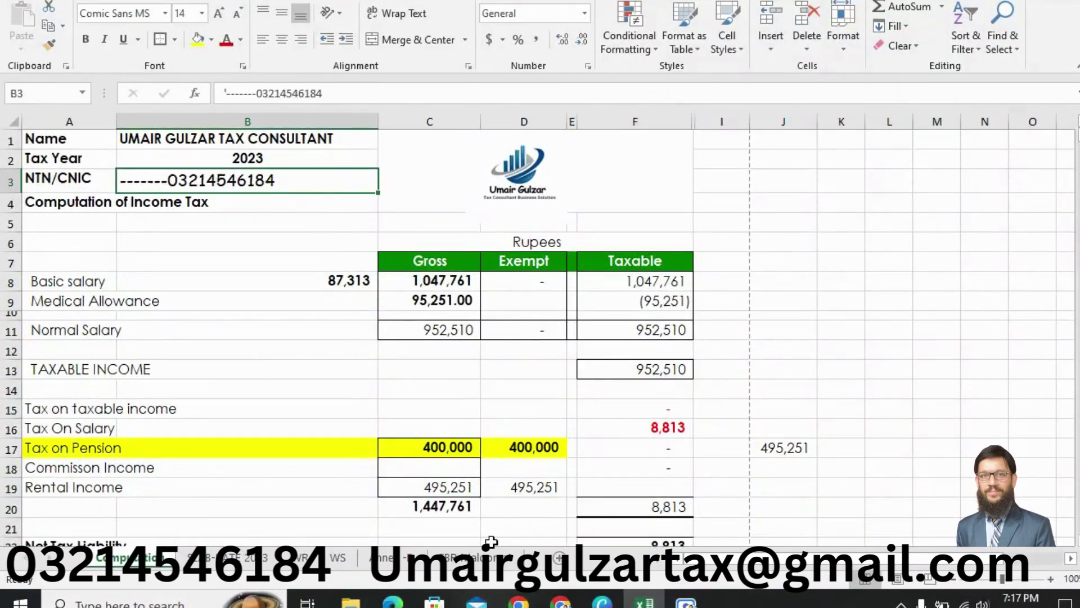
{"action": "left_click", "coordinate": [460, 557]}
{"action": "left_click", "coordinate": [335, 557]}
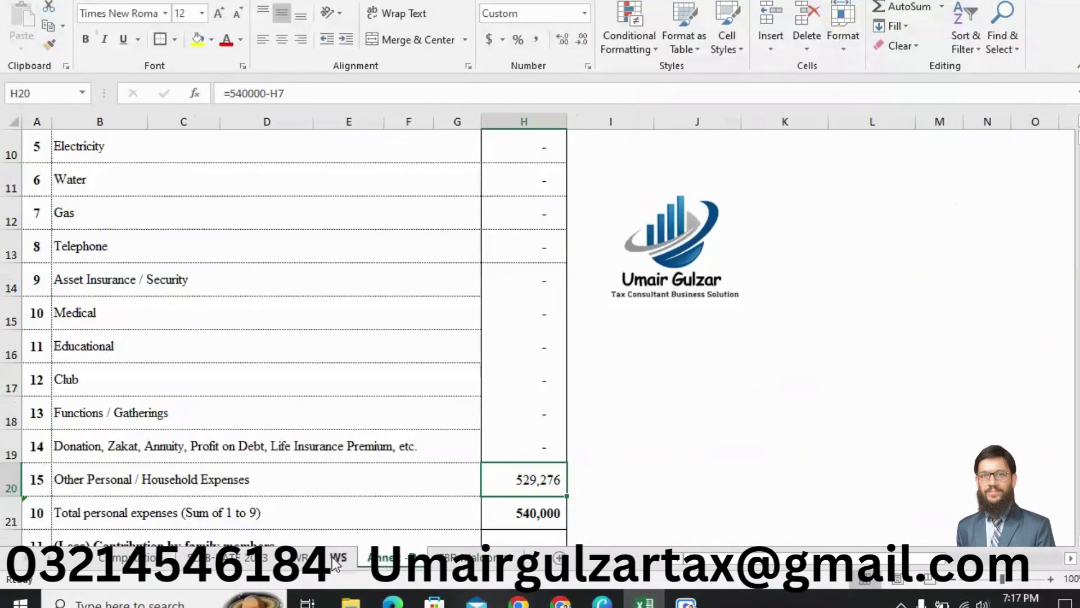
{"action": "left_click", "coordinate": [333, 556]}
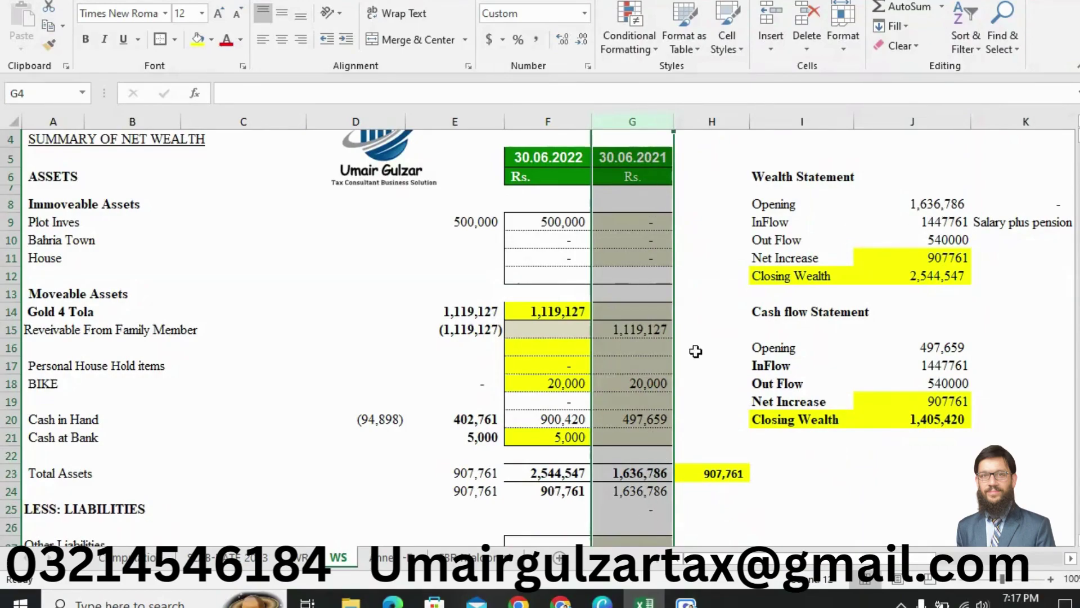
Step: Check the Wealth Statement's opening and inflow cells against the normal salary, pension and gross total on the Computation sheet
{"action": "left_click", "coordinate": [947, 203]}
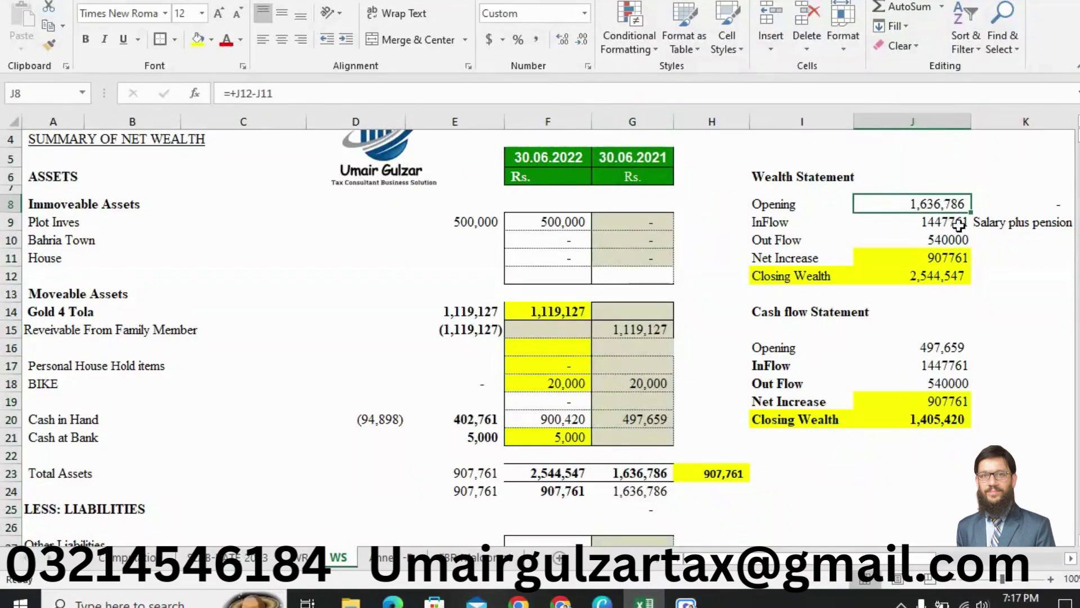
{"action": "left_click", "coordinate": [959, 225]}
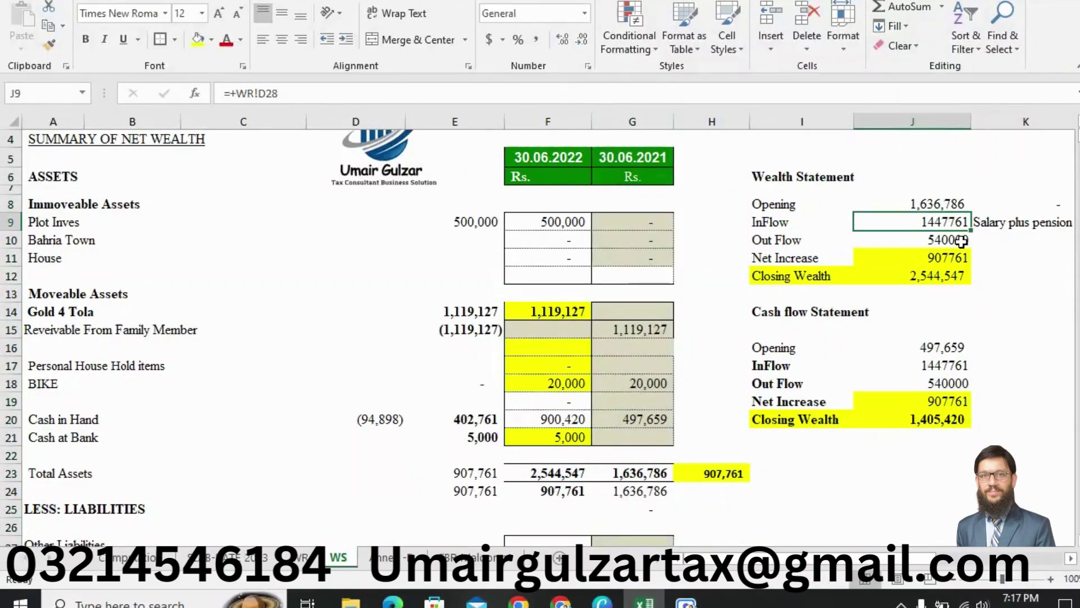
{"action": "left_click", "coordinate": [120, 559]}
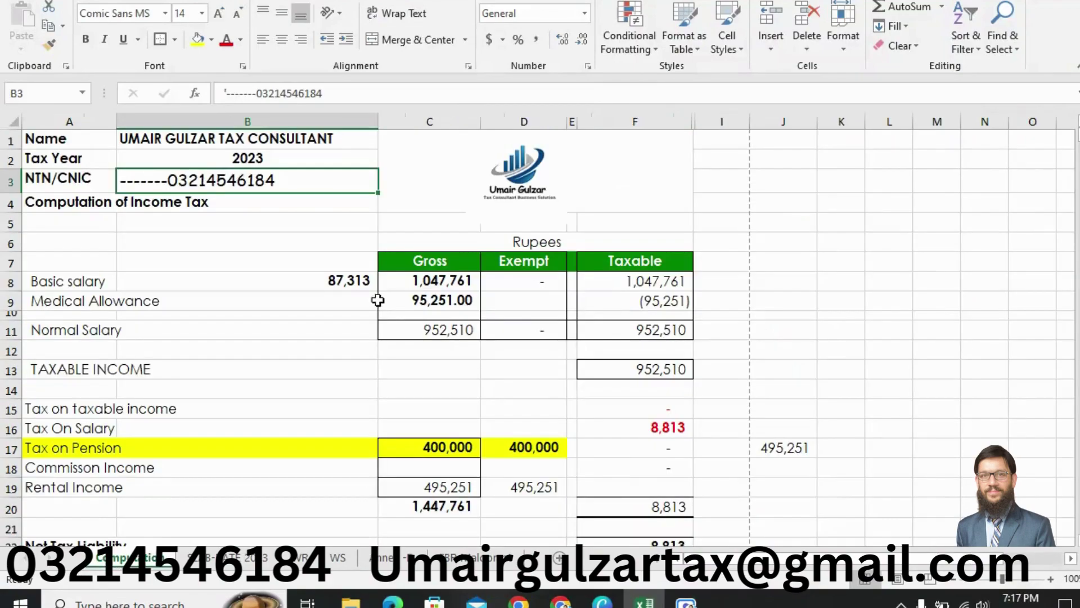
{"action": "left_click", "coordinate": [435, 509]}
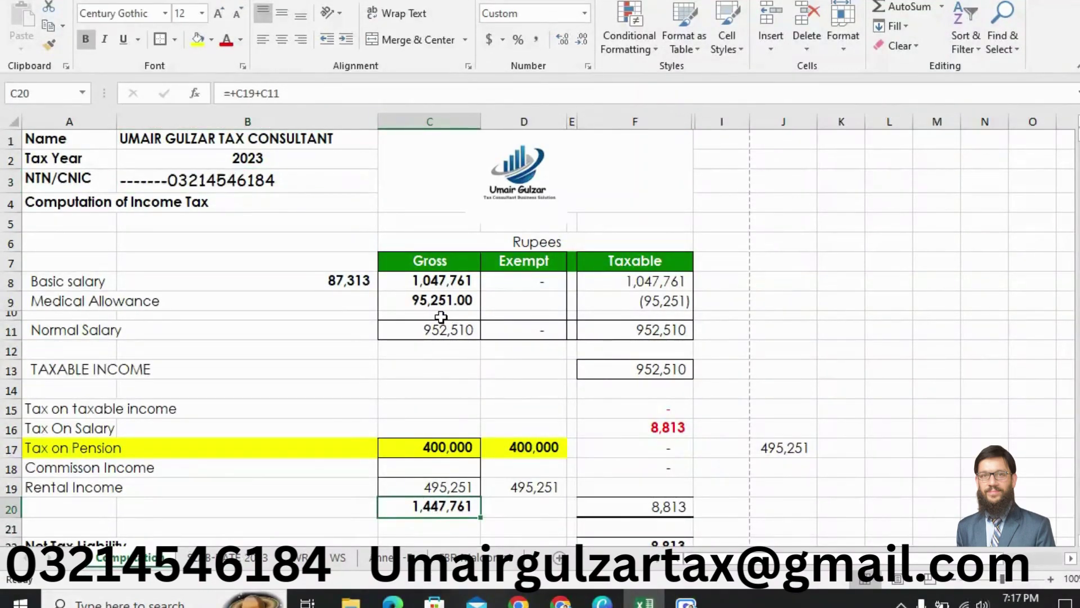
{"action": "left_click", "coordinate": [433, 336]}
{"action": "left_click", "coordinate": [438, 447]}
{"action": "left_click", "coordinate": [445, 506]}
{"action": "left_click", "coordinate": [341, 558]}
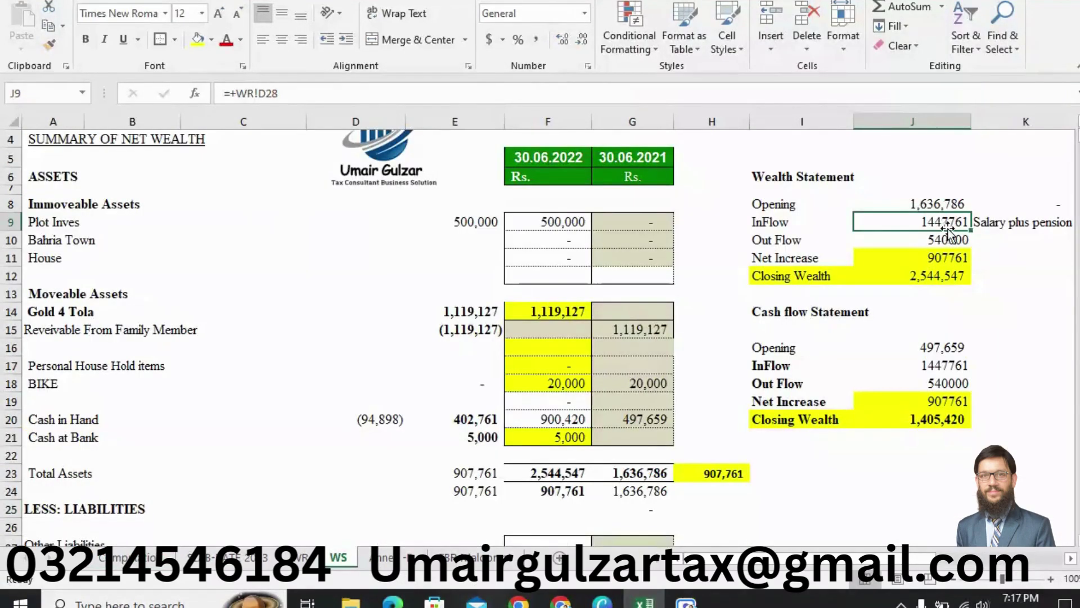
Step: Inspect the Wealth Statement's outflow and net increase formulas and compare them with the Total Assets difference between both years
{"action": "left_click", "coordinate": [955, 239]}
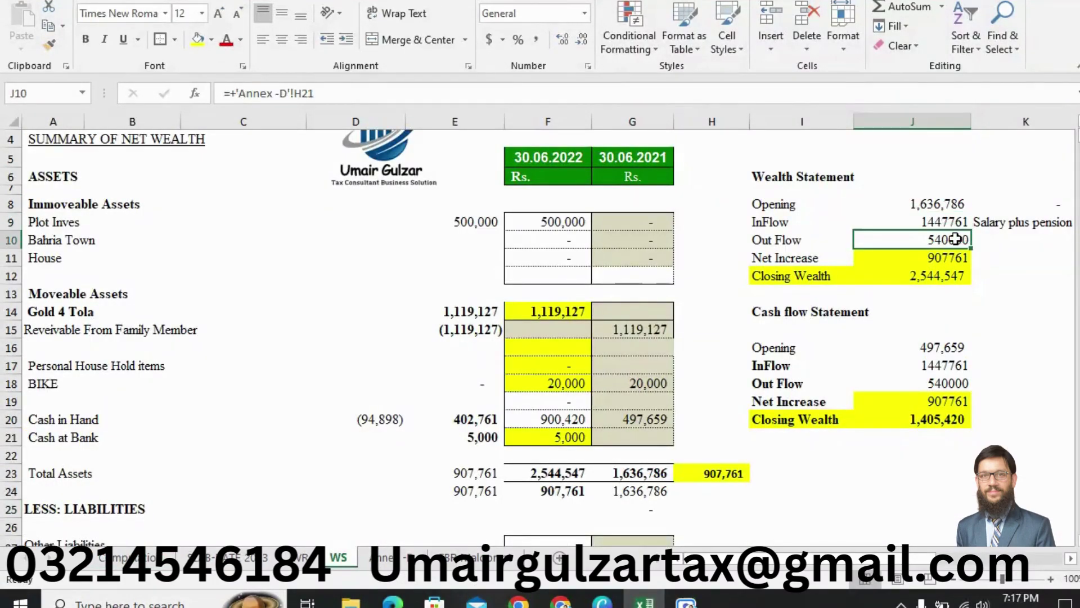
{"action": "left_click", "coordinate": [955, 259]}
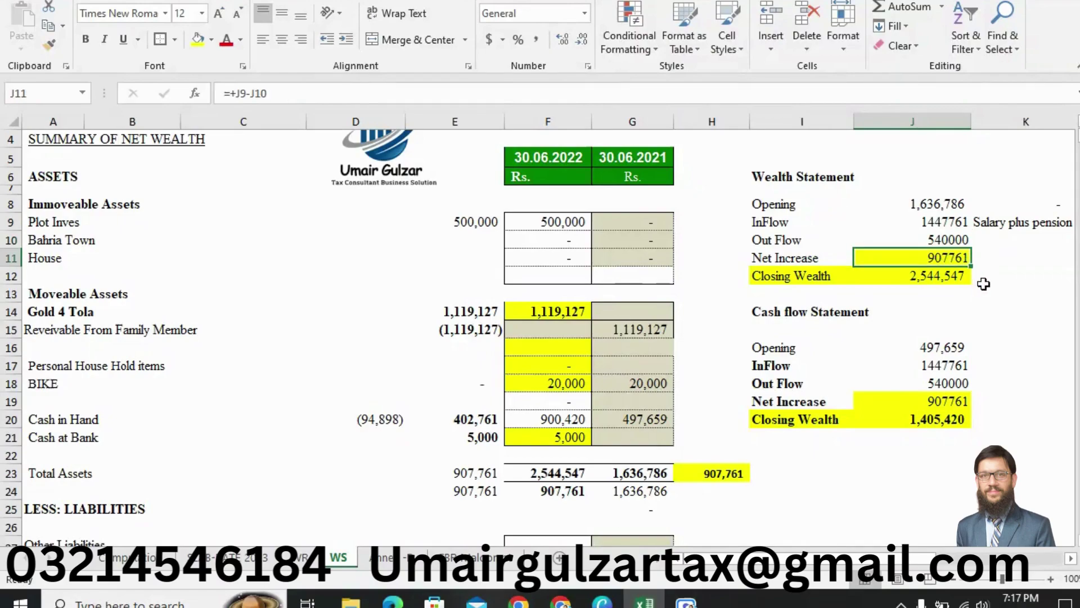
{"action": "double_click", "coordinate": [571, 495]}
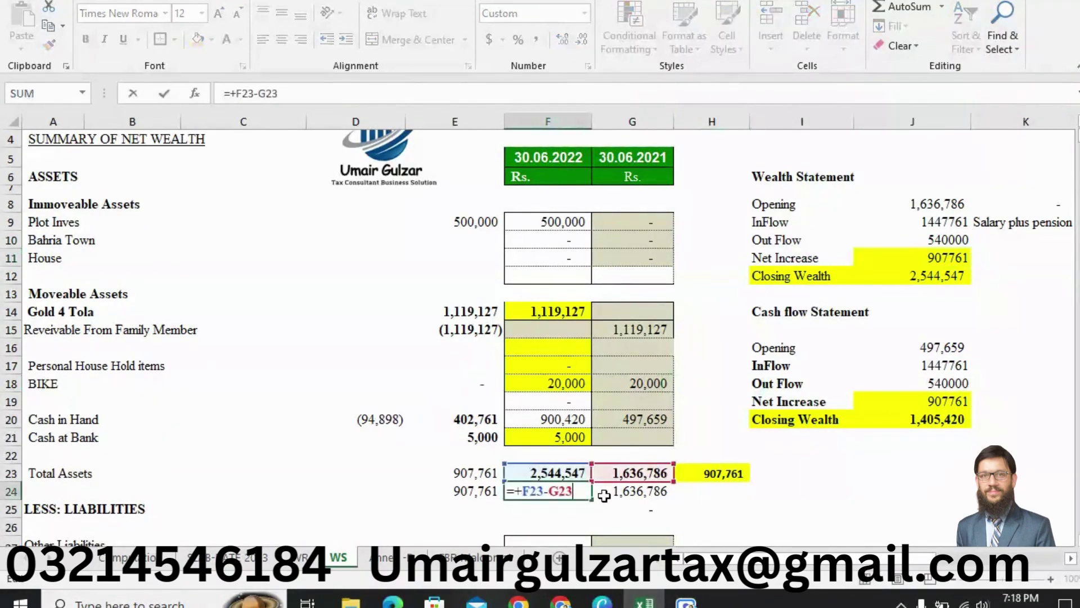
{"action": "key", "text": "Escape"}
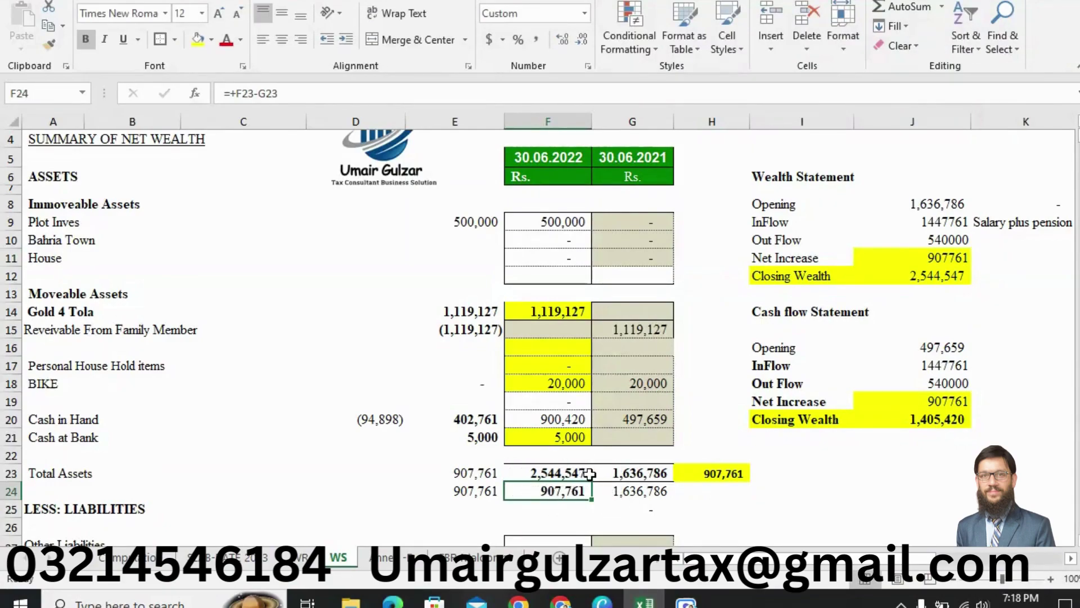
{"action": "left_click", "coordinate": [528, 474]}
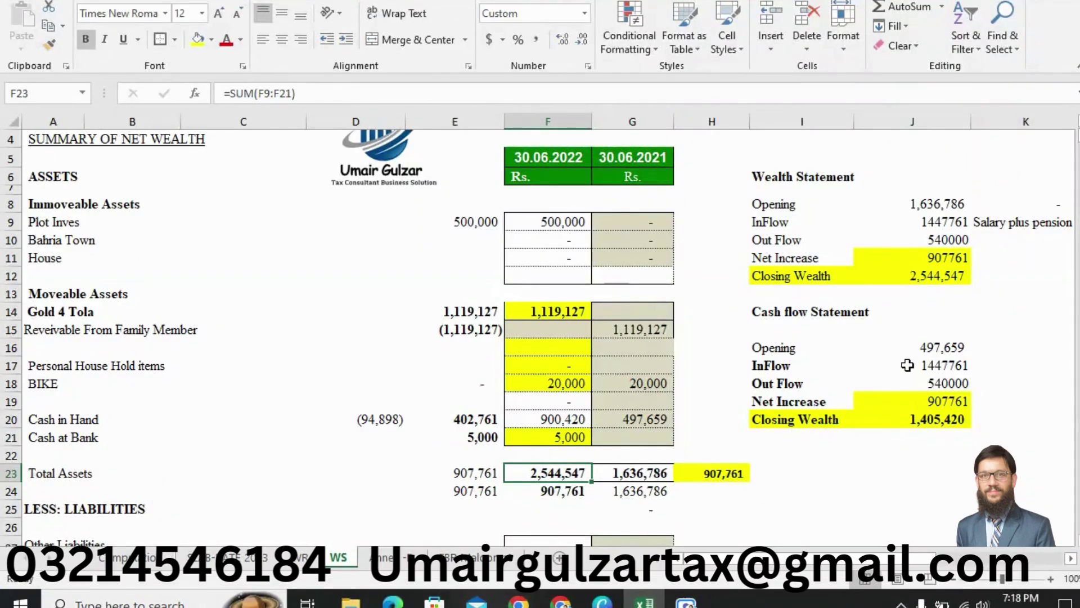
Step: Compare the cash in hand amounts with the Cash flow Statement's opening and inspect its inflow, outflow and net increase formulas
{"action": "left_click", "coordinate": [659, 419]}
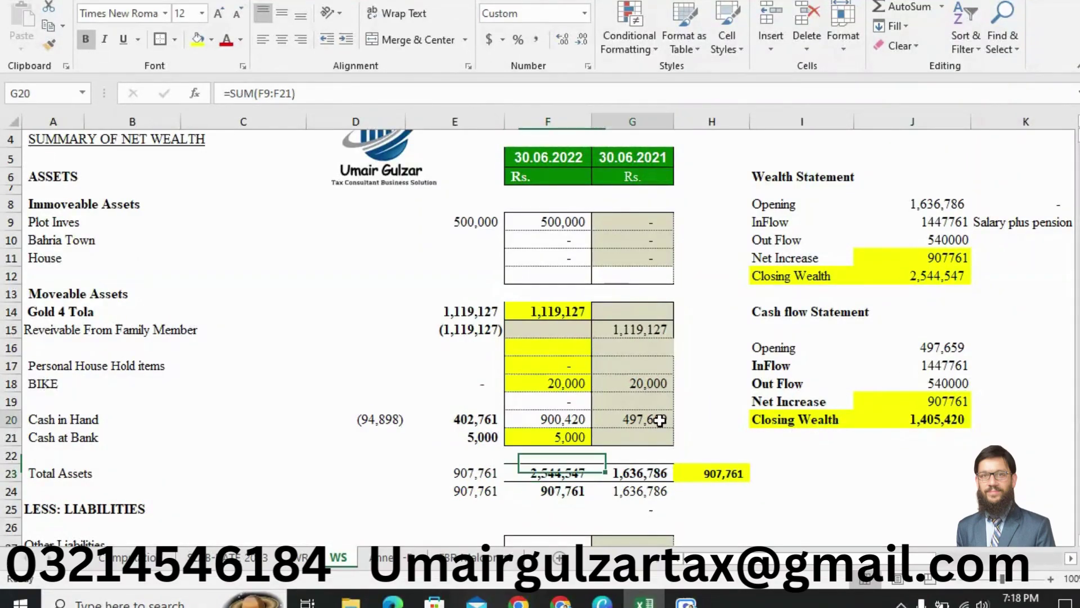
{"action": "left_click", "coordinate": [549, 417]}
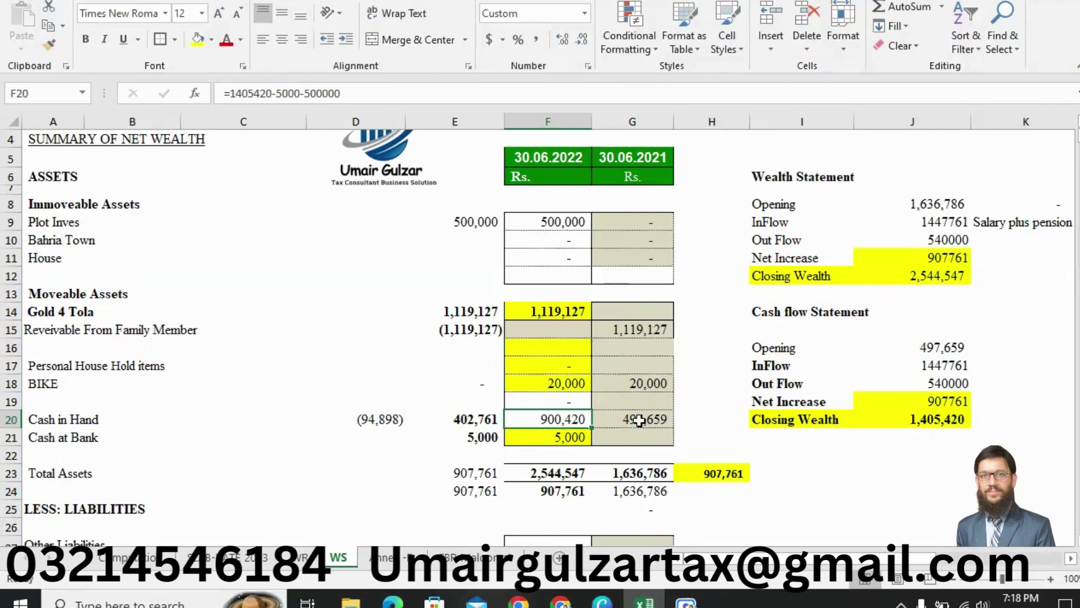
{"action": "left_click", "coordinate": [957, 353]}
{"action": "left_click", "coordinate": [652, 422]}
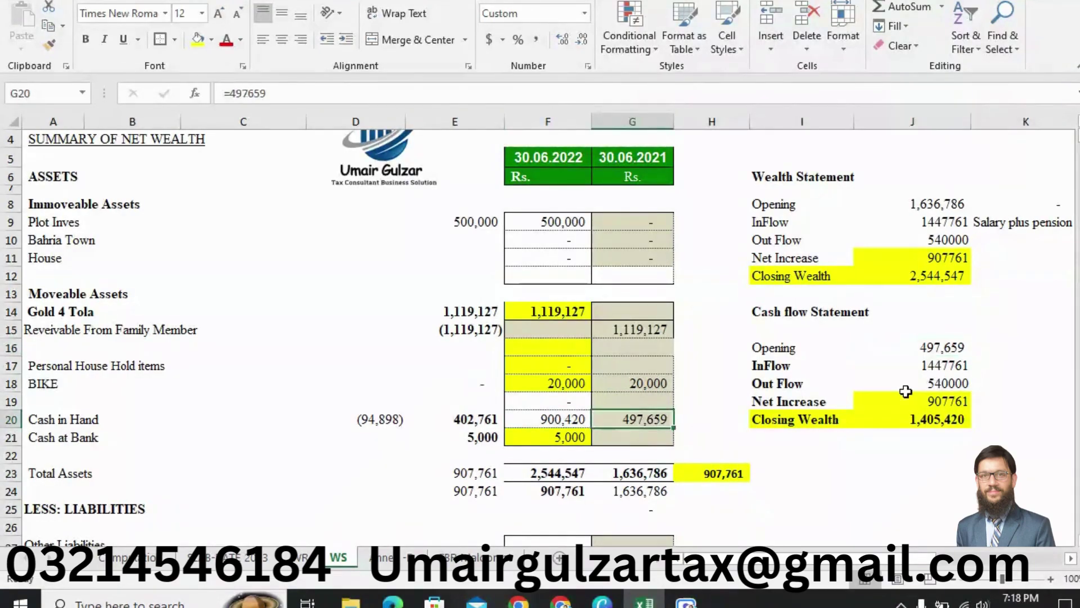
{"action": "left_click", "coordinate": [957, 366]}
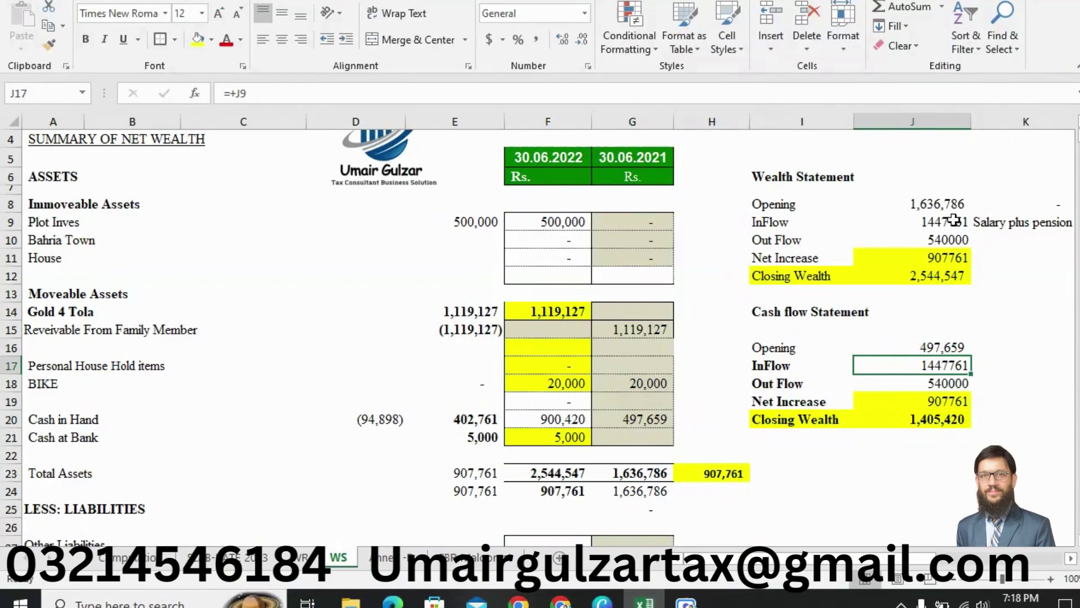
{"action": "left_click", "coordinate": [958, 384]}
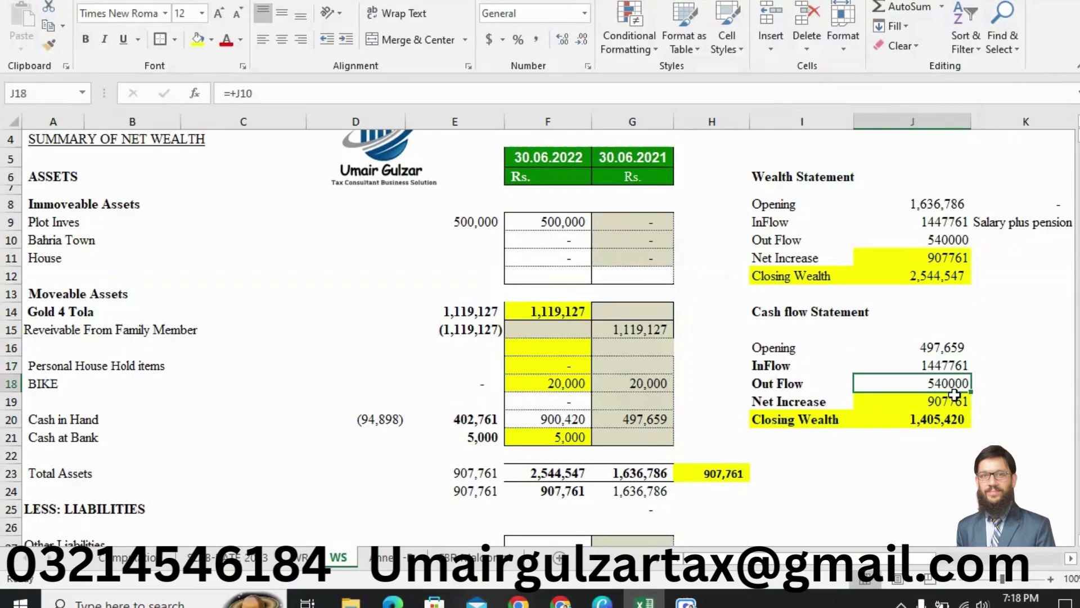
{"action": "left_click", "coordinate": [948, 402]}
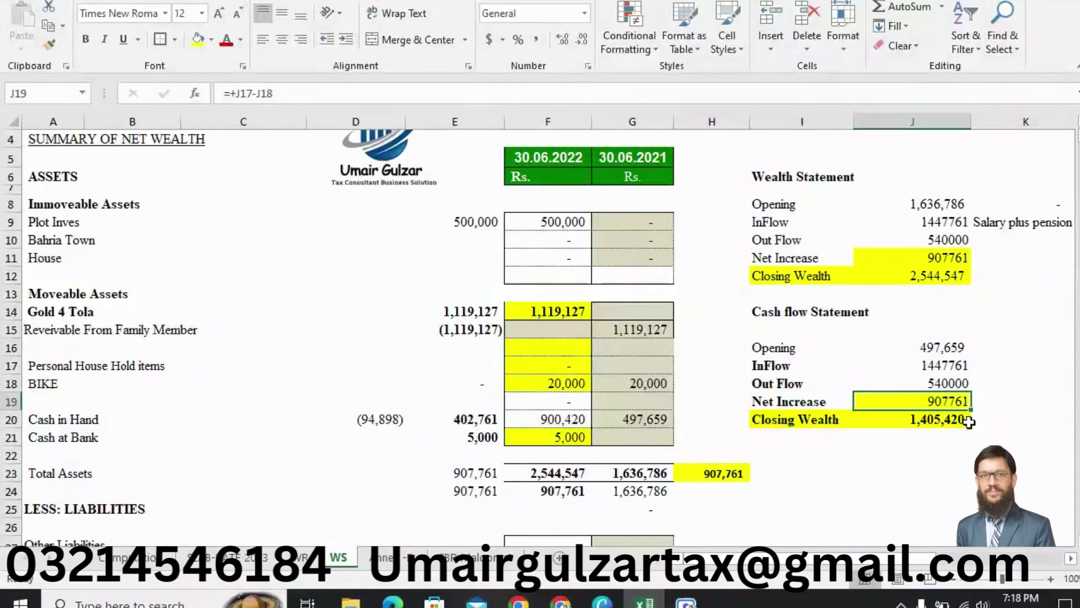
Step: Rename the Cash flow Statement's Closing Wealth label as "Closing cash amount" and widen column I to fit it
{"action": "left_click", "coordinate": [832, 419]}
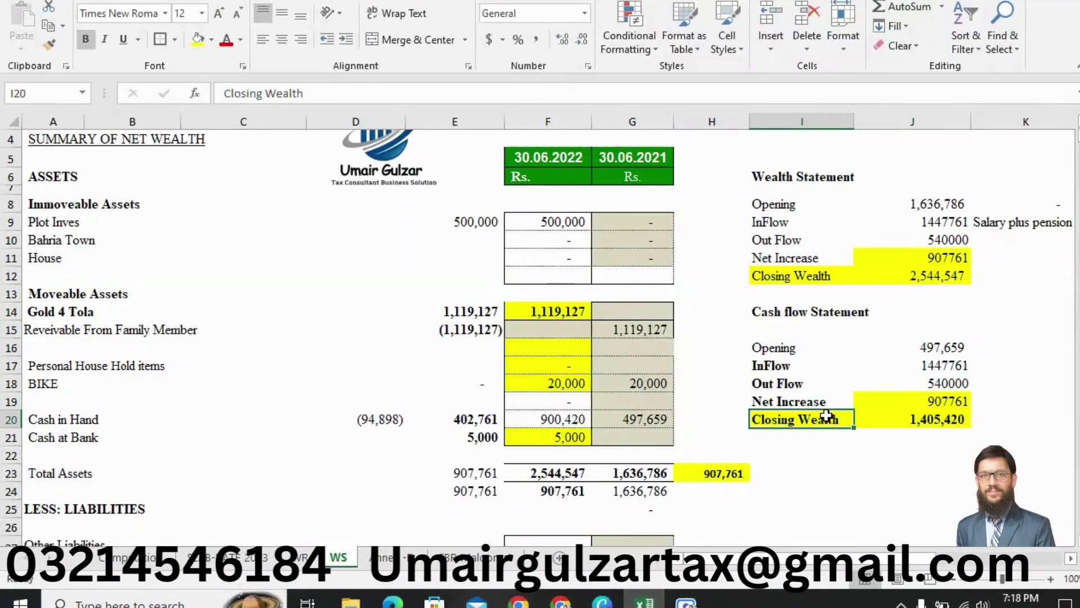
{"action": "double_click", "coordinate": [840, 418]}
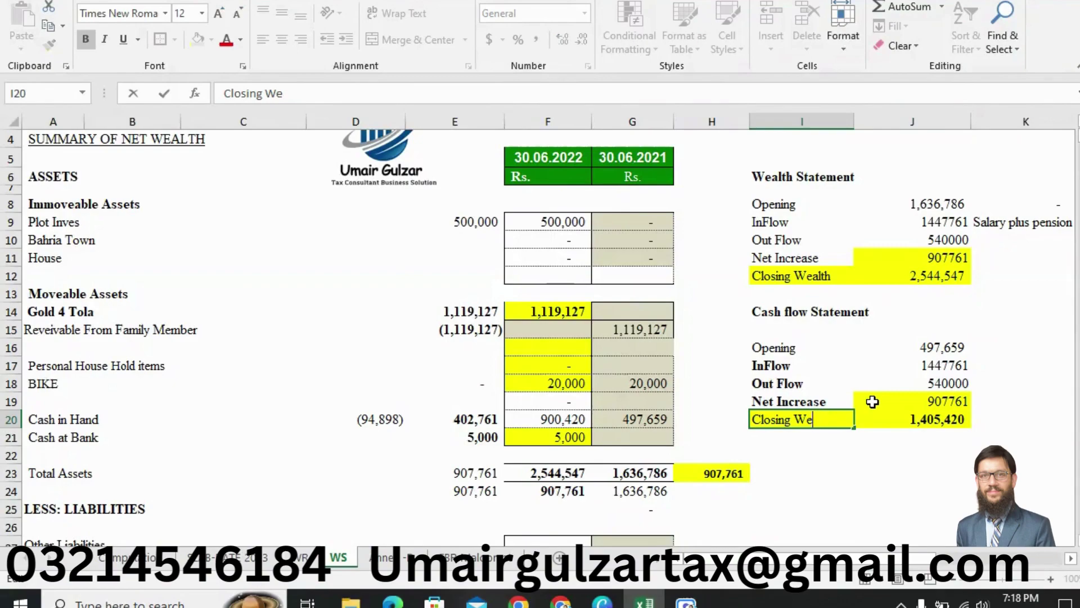
{"action": "type", "text": "cash amount"}
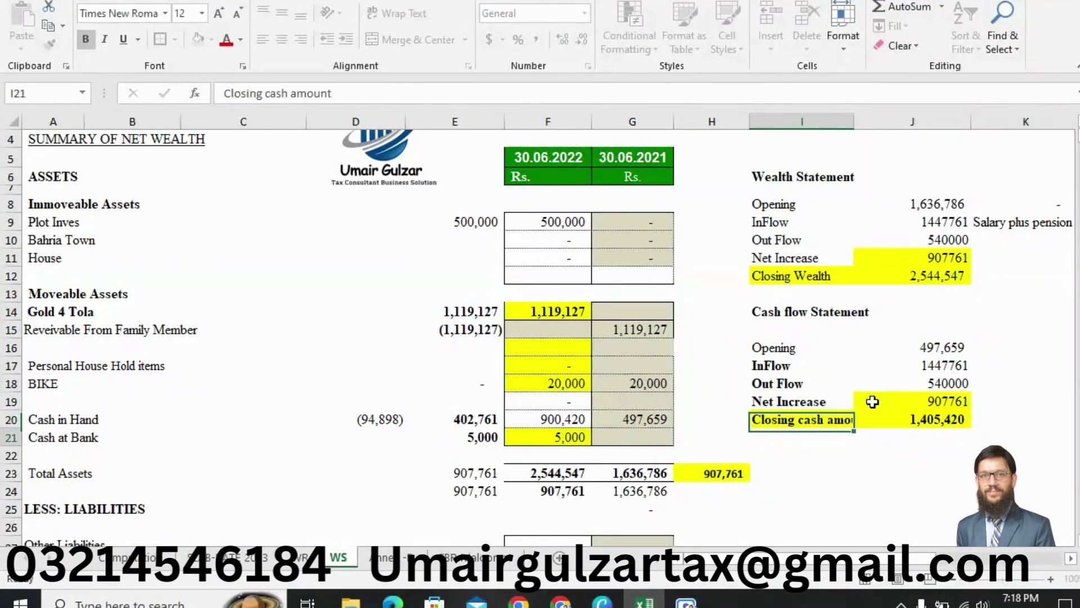
{"action": "key", "text": "Tab"}
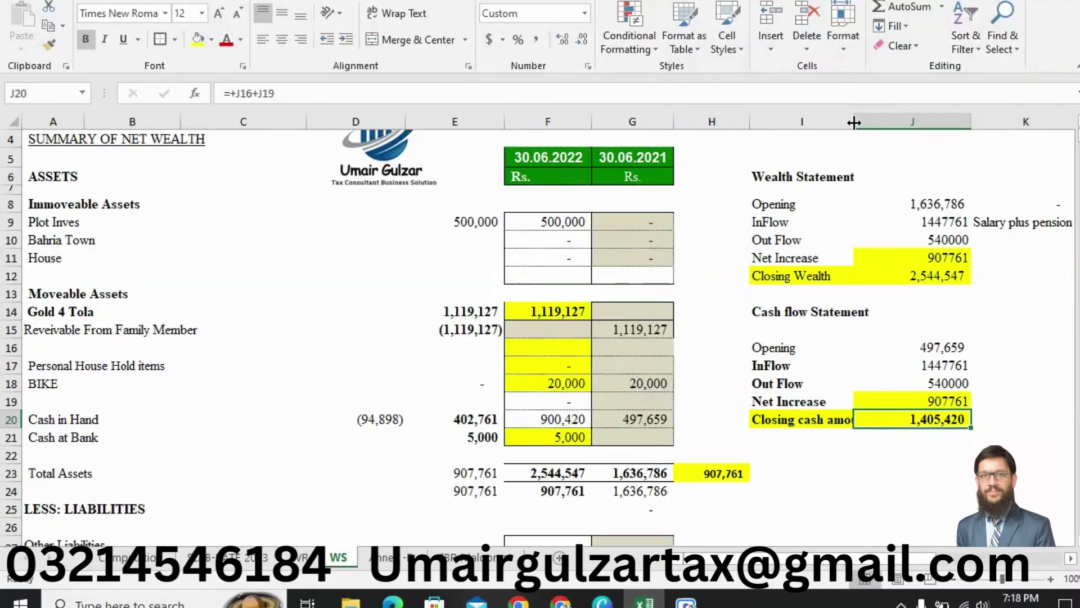
{"action": "left_click_drag", "start_coordinate": [854, 122], "coordinate": [878, 122]}
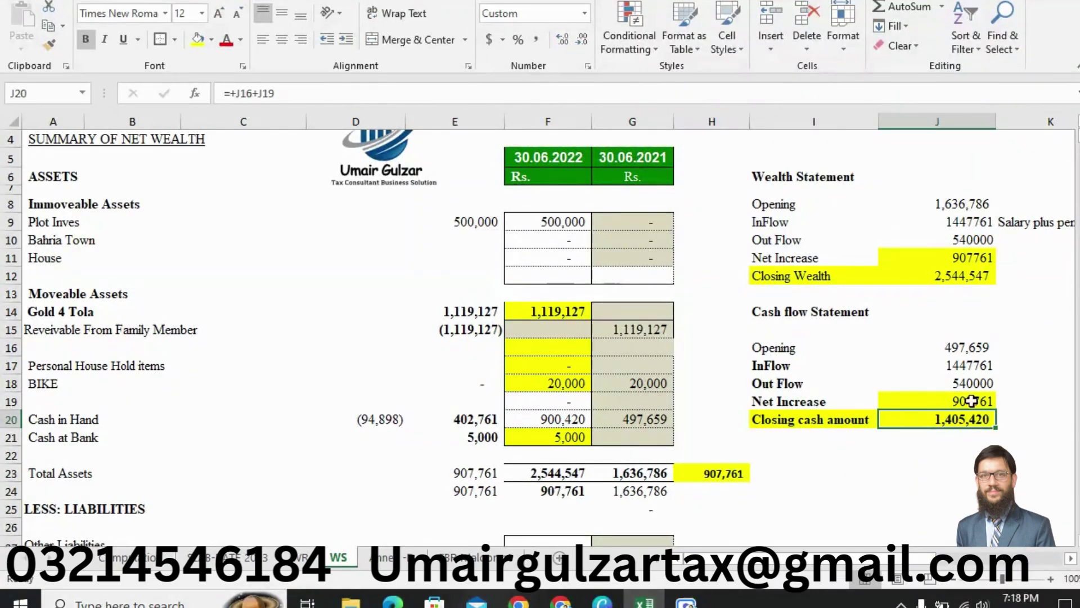
Step: Rename the first immoveable asset in A9 as "Plot In Gulsan Lahore File"
{"action": "left_click", "coordinate": [494, 223]}
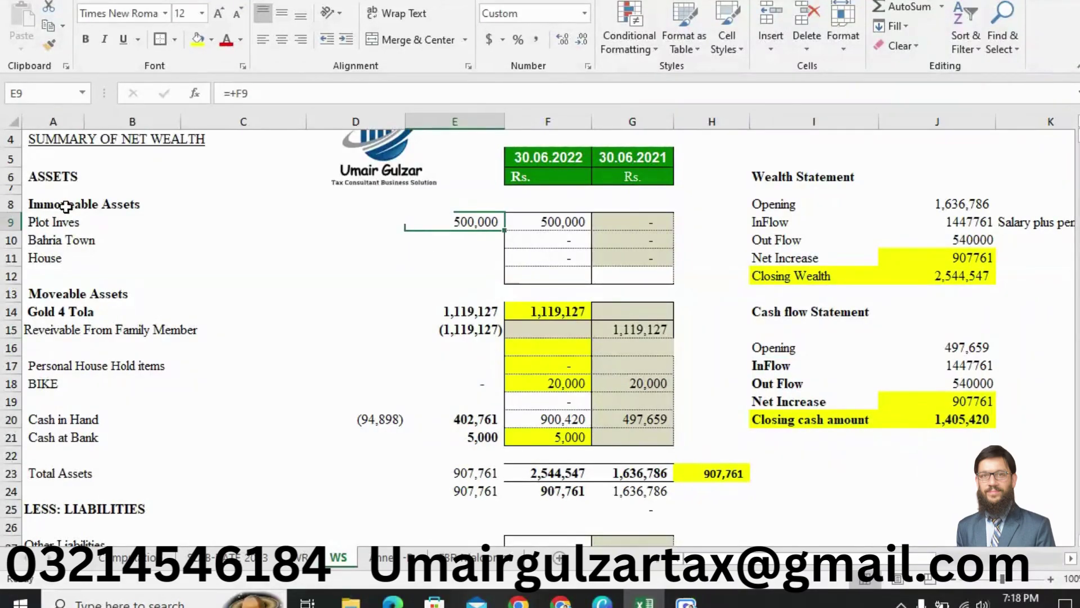
{"action": "left_click", "coordinate": [85, 224]}
{"action": "left_click", "coordinate": [293, 95]}
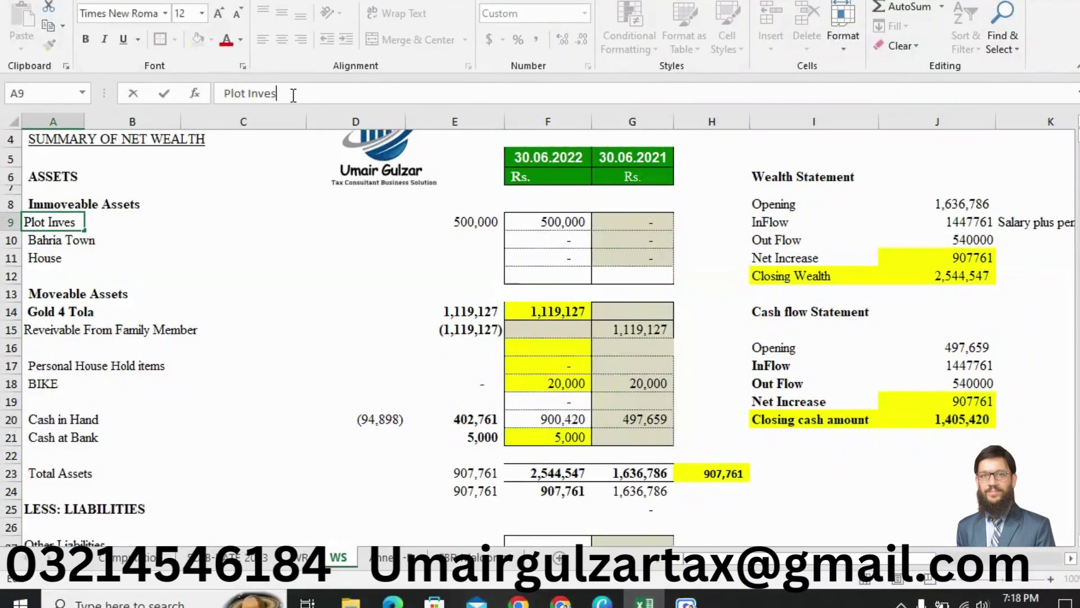
{"action": "key", "text": "BackSpace"}
{"action": "key", "text": "BackSpace"}
{"action": "type", "text": "In Gulsan Lahore"}
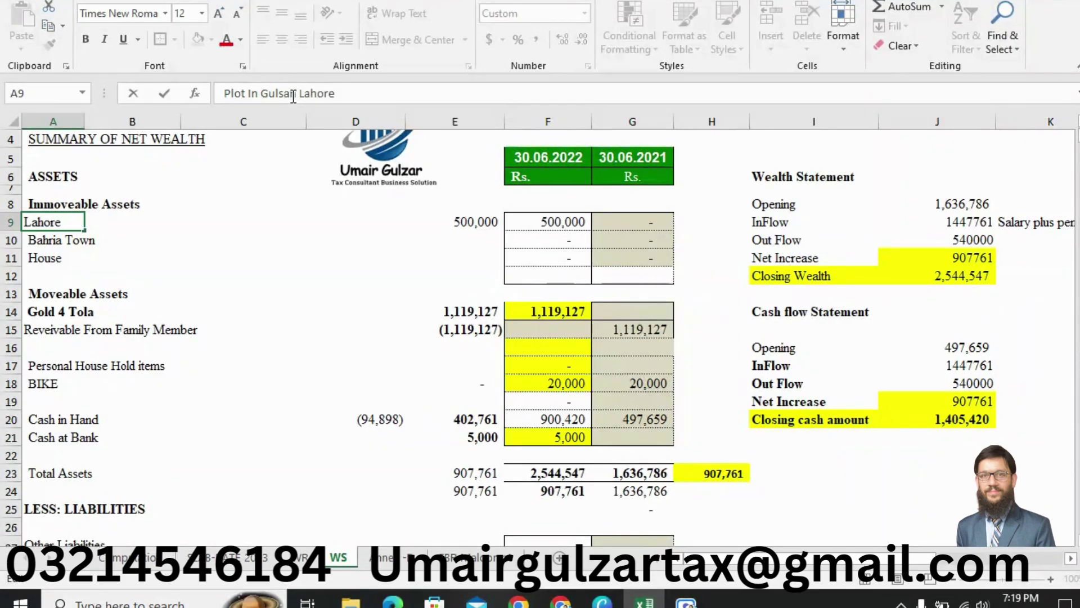
{"action": "type", "text": " File"}
{"action": "key", "text": "Return"}
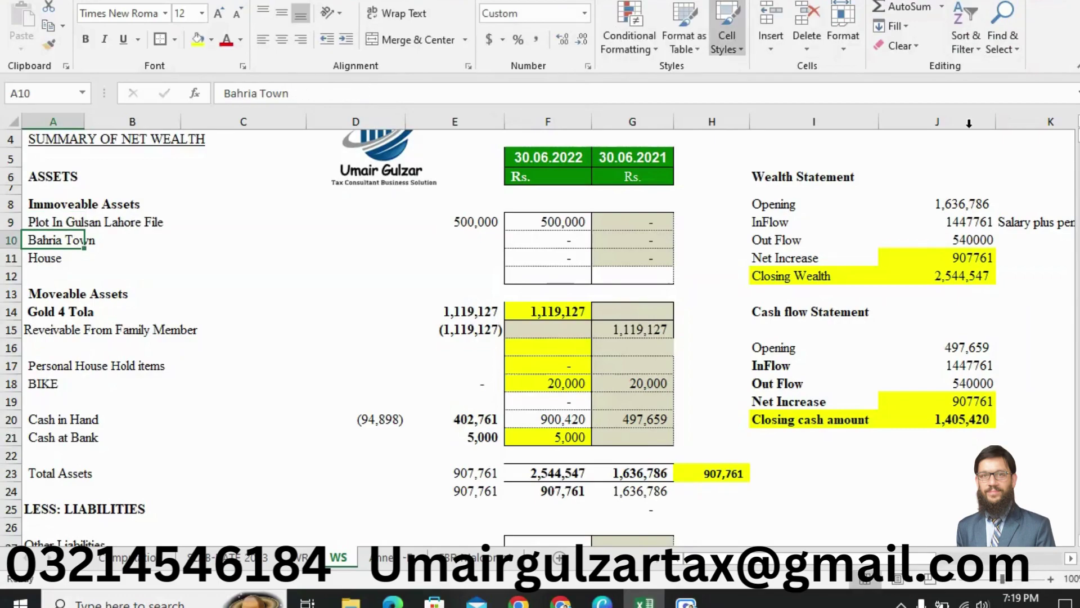
Step: Compare the closing cash amount with the combined 30.06.2022 amounts for the plot, cash in hand and cash at bank
{"action": "left_click", "coordinate": [959, 423]}
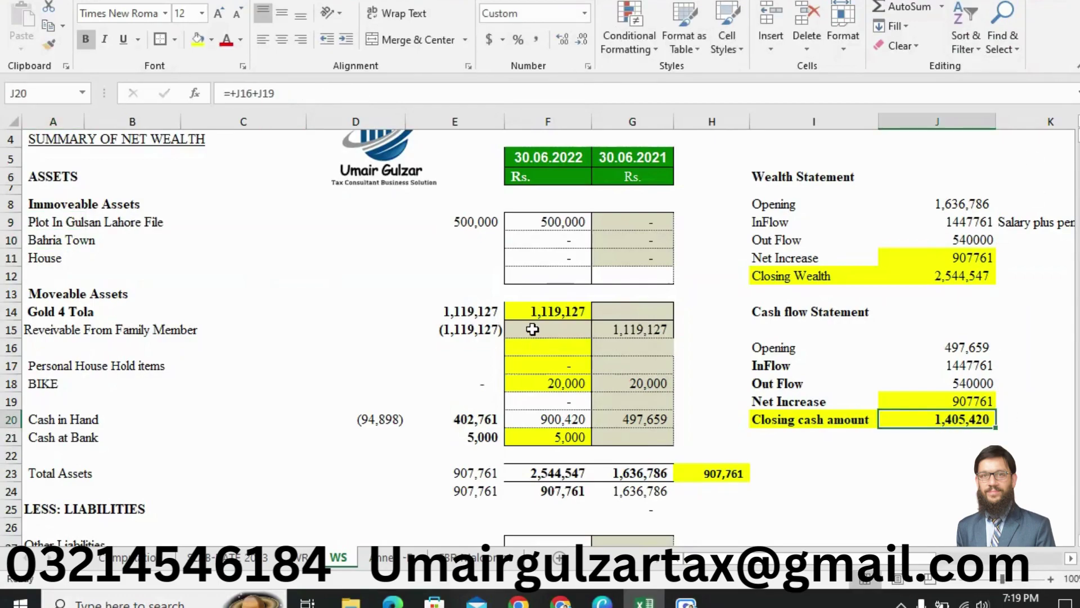
{"action": "left_click", "coordinate": [563, 224]}
{"action": "left_click", "coordinate": [574, 419], "text": "ctrl"}
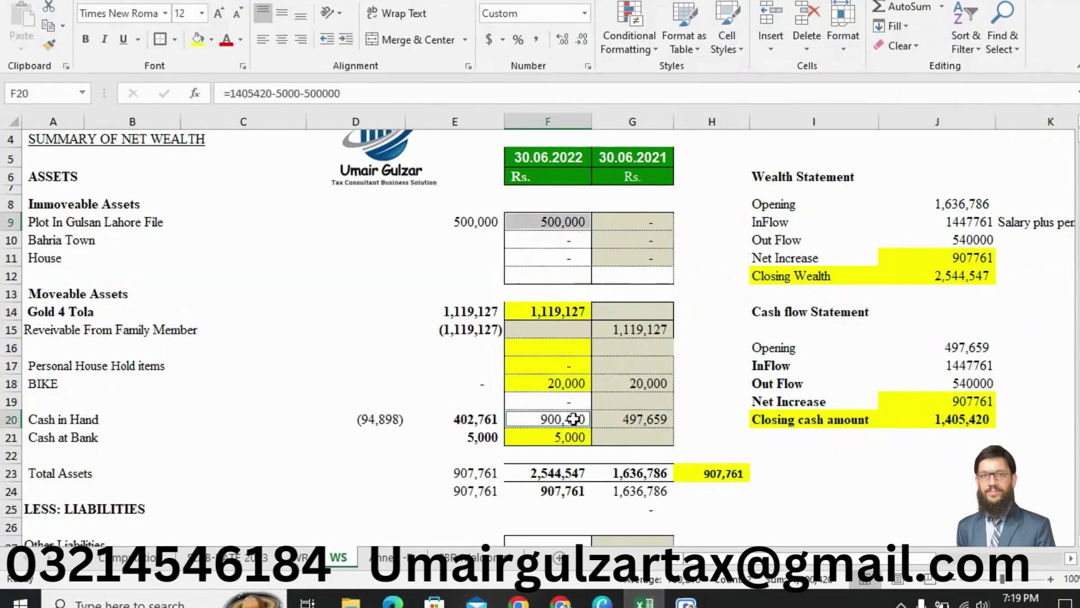
{"action": "left_click", "coordinate": [574, 436], "text": "ctrl"}
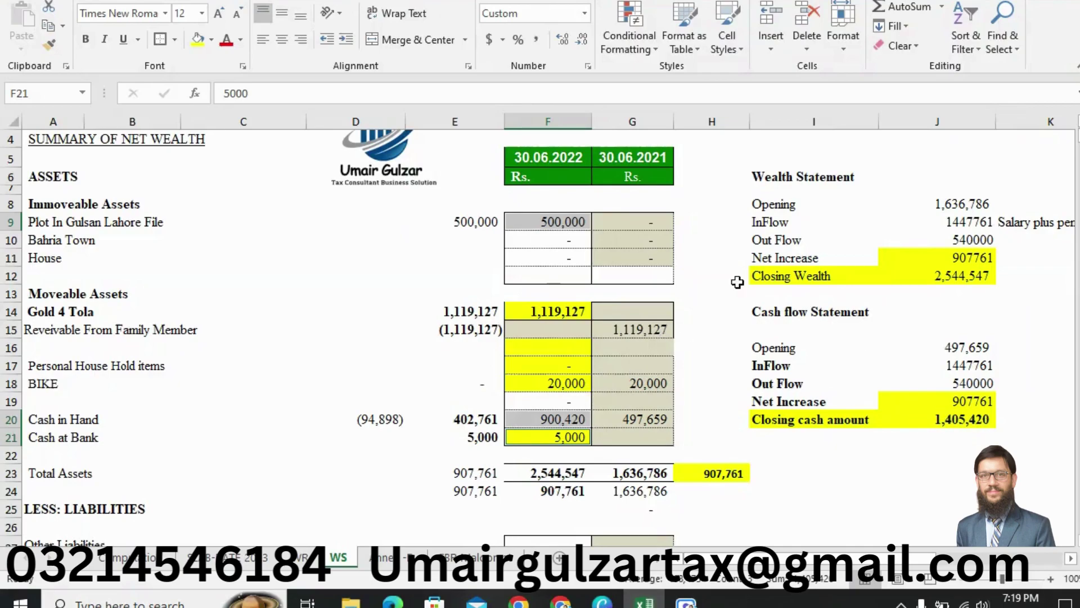
{"action": "left_click", "coordinate": [537, 259]}
{"action": "left_click", "coordinate": [552, 221]}
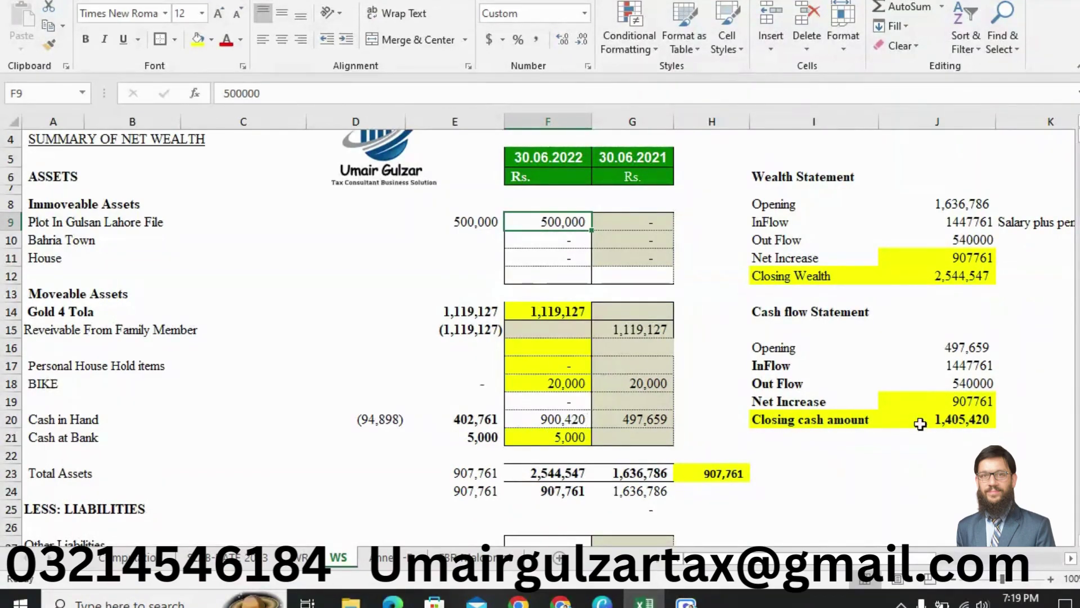
Step: Trace the closing cash amount's formula through the 30.06.2022 cells for the plot, cash at bank and cash in hand
{"action": "left_click", "coordinate": [978, 417]}
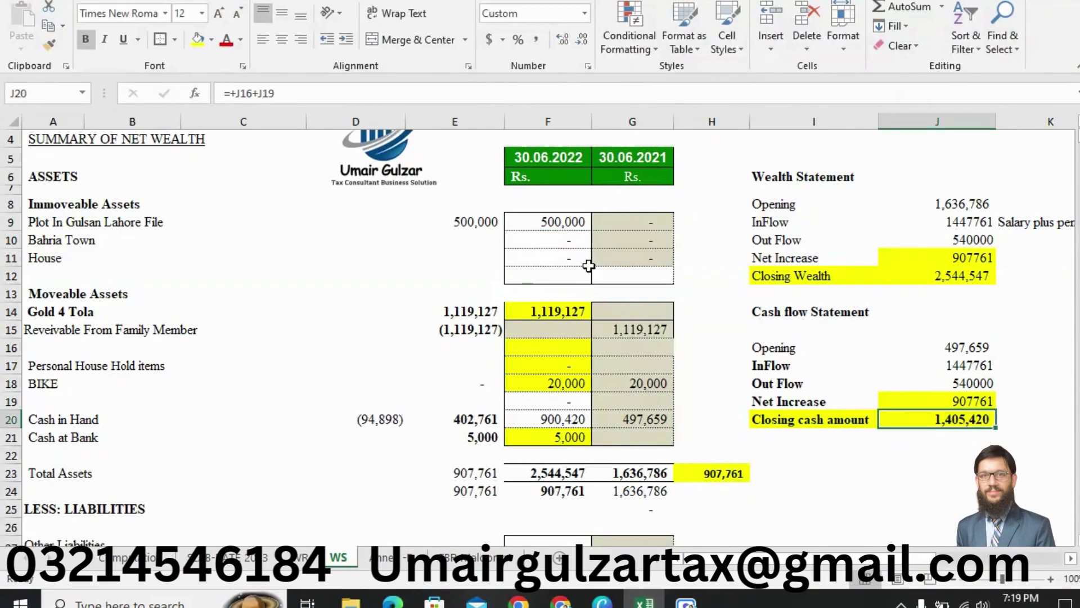
{"action": "left_click", "coordinate": [557, 218]}
{"action": "left_click", "coordinate": [567, 421]}
{"action": "left_click", "coordinate": [572, 438]}
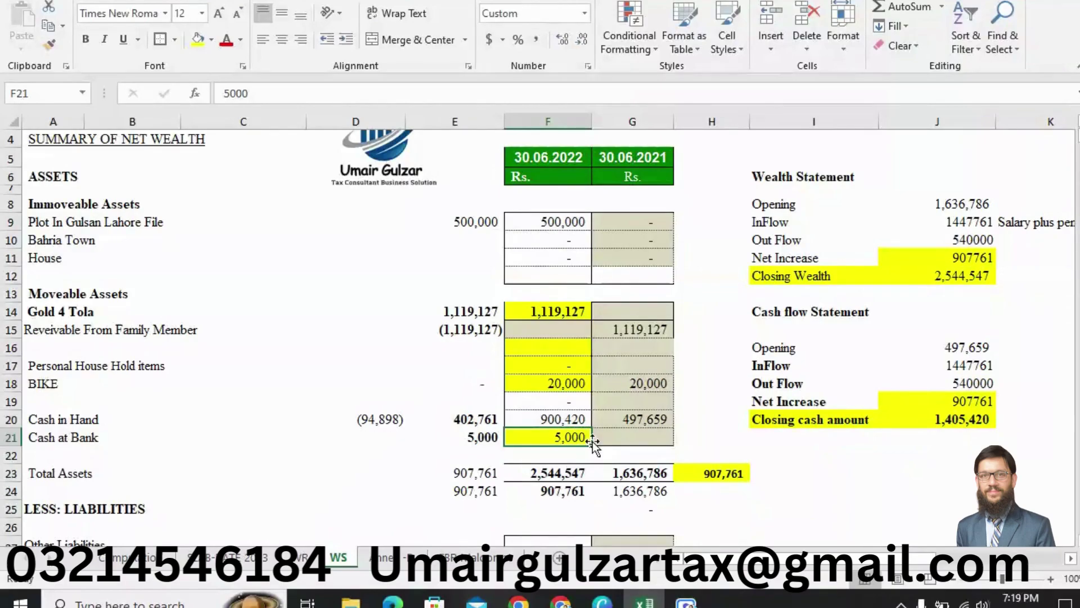
{"action": "left_click", "coordinate": [551, 419]}
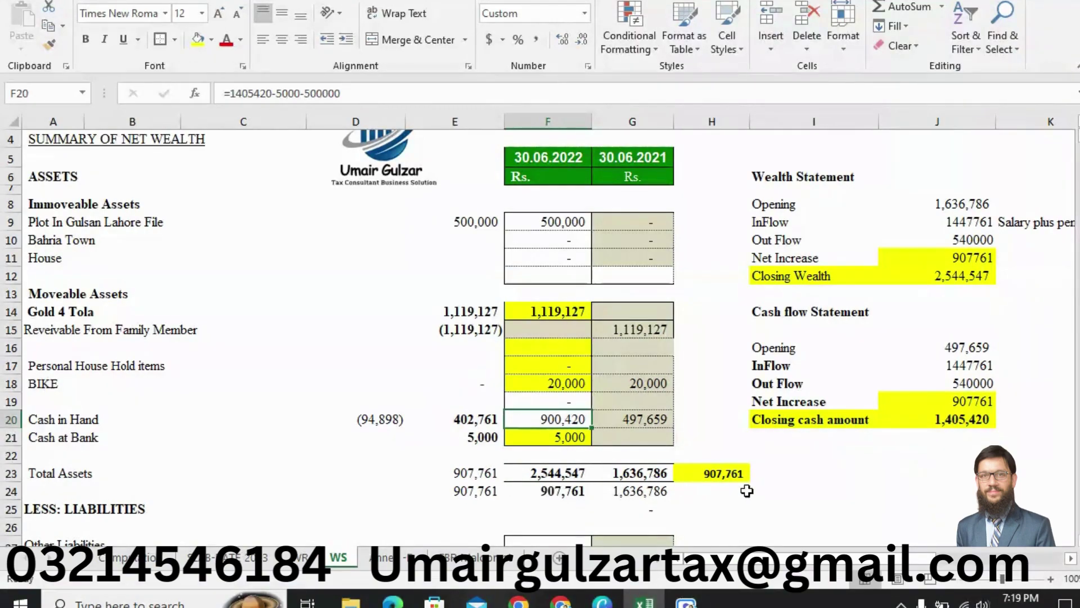
Step: Inspect the Closing Wealth formula and the range summed by the 30.06.2022 Total Assets cell
{"action": "left_click", "coordinate": [961, 276]}
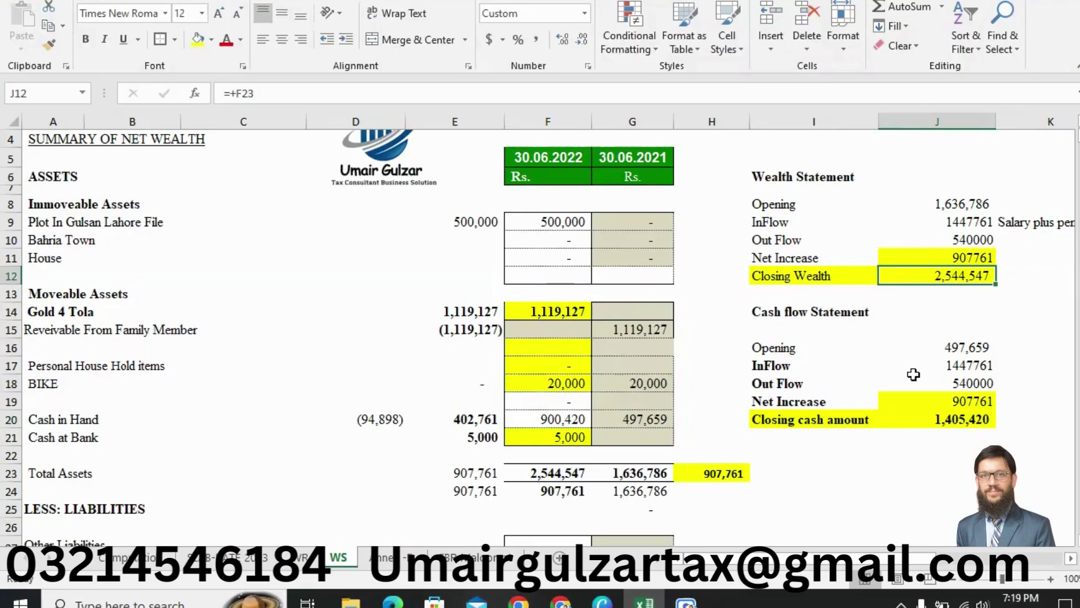
{"action": "double_click", "coordinate": [563, 475]}
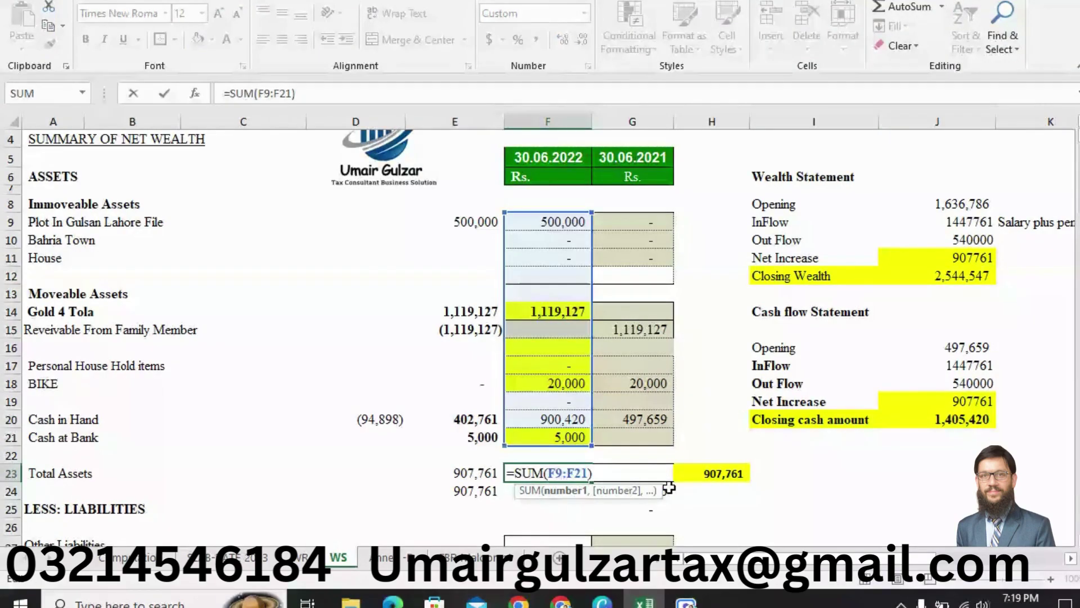
{"action": "key", "text": "Escape"}
Step: Switch to the IRIS return in Chrome and view the property entry form for code 7002 without filling it in
{"action": "left_click", "coordinate": [686, 601]}
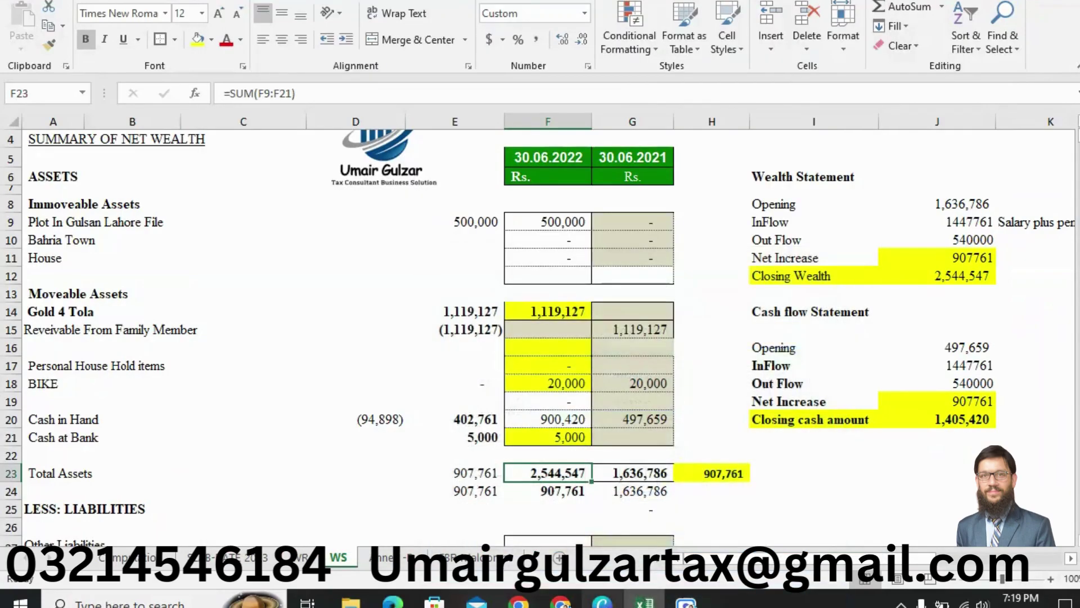
{"action": "left_click", "coordinate": [561, 601]}
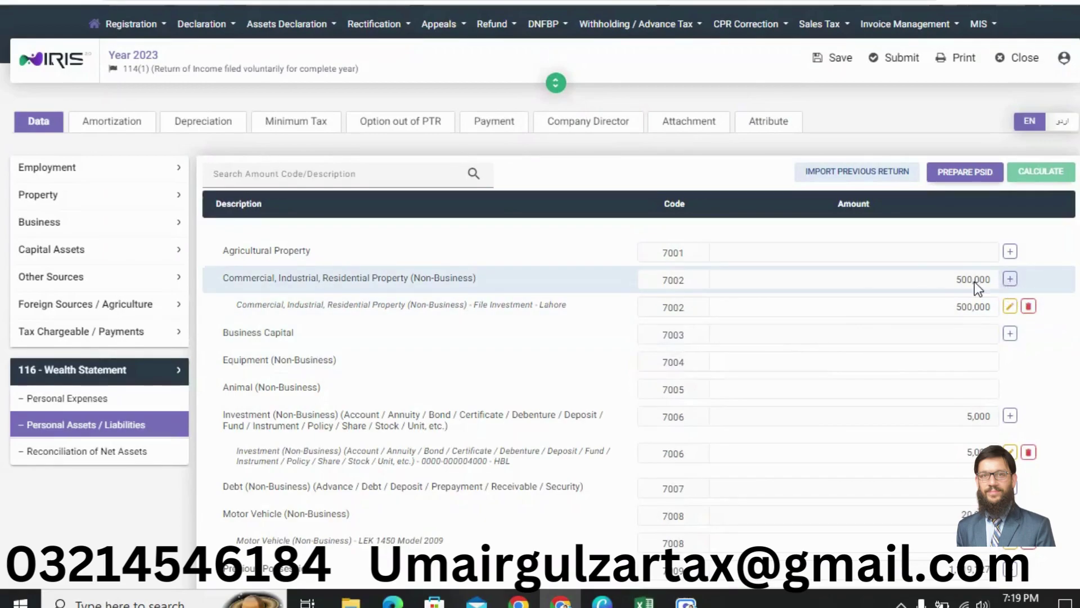
{"action": "left_click", "coordinate": [1010, 284]}
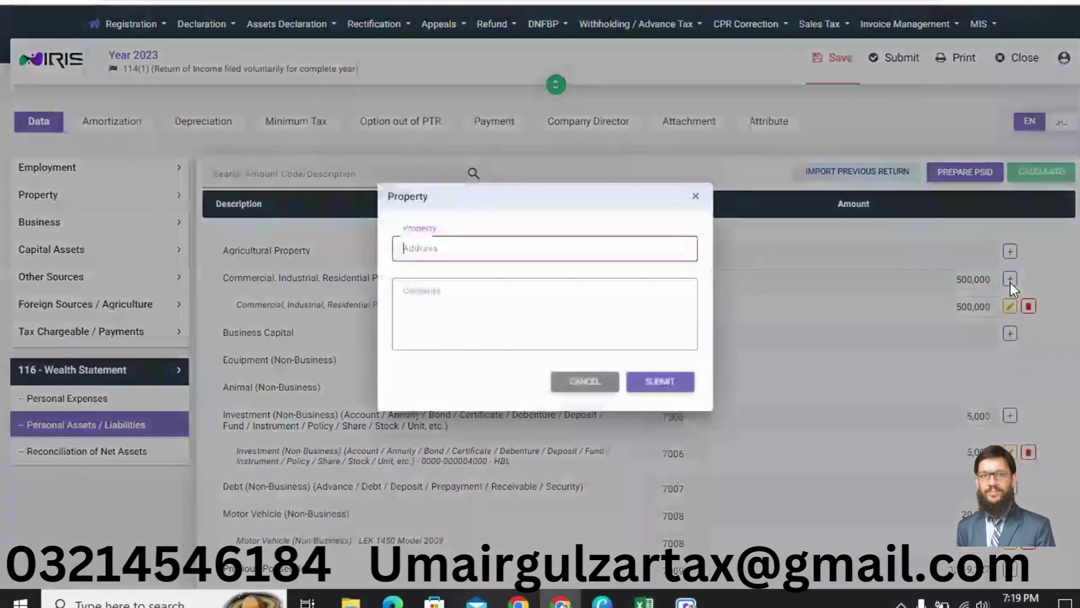
{"action": "left_click", "coordinate": [678, 382]}
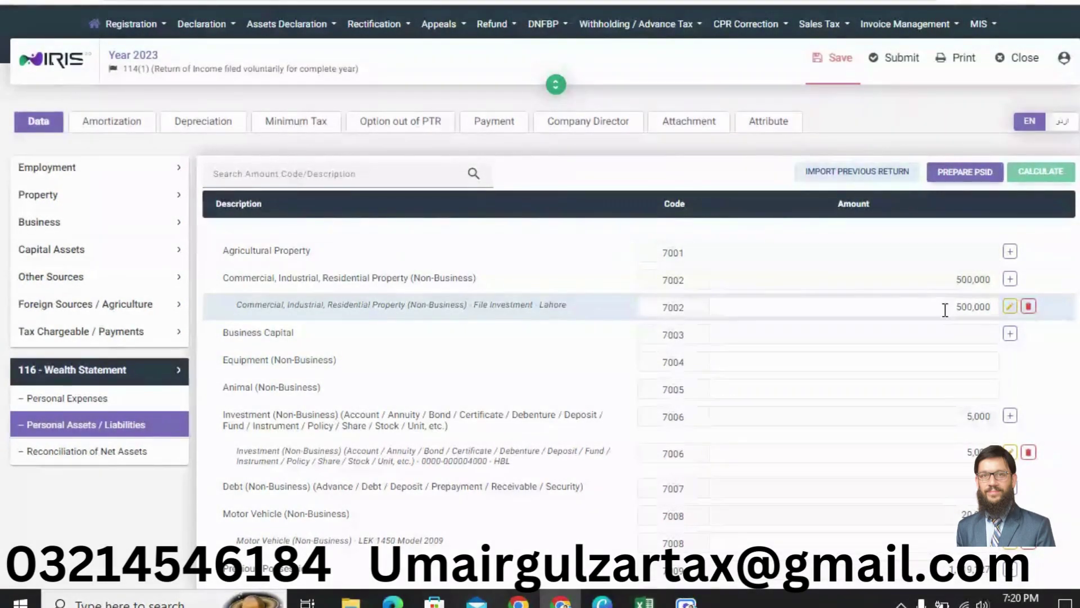
Step: Review the declared personal assets through Total Assets inside Pakistan and compare that total with the Excel workbook's Total Assets
{"action": "scroll", "coordinate": [958, 309], "scroll_direction": "down", "scroll_amount": 2}
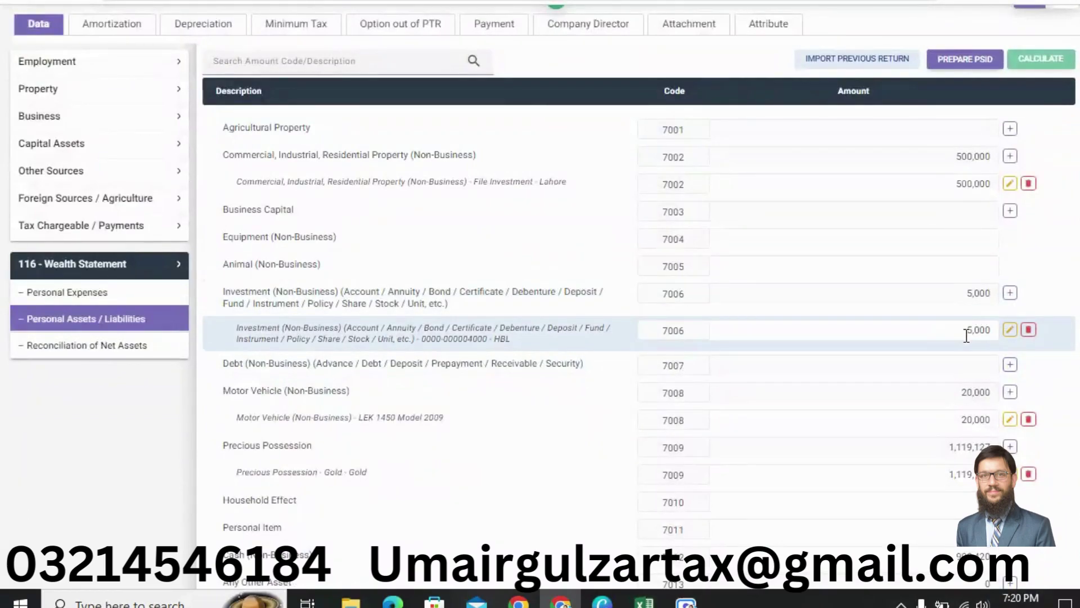
{"action": "scroll", "coordinate": [967, 336], "scroll_direction": "down", "scroll_amount": 1}
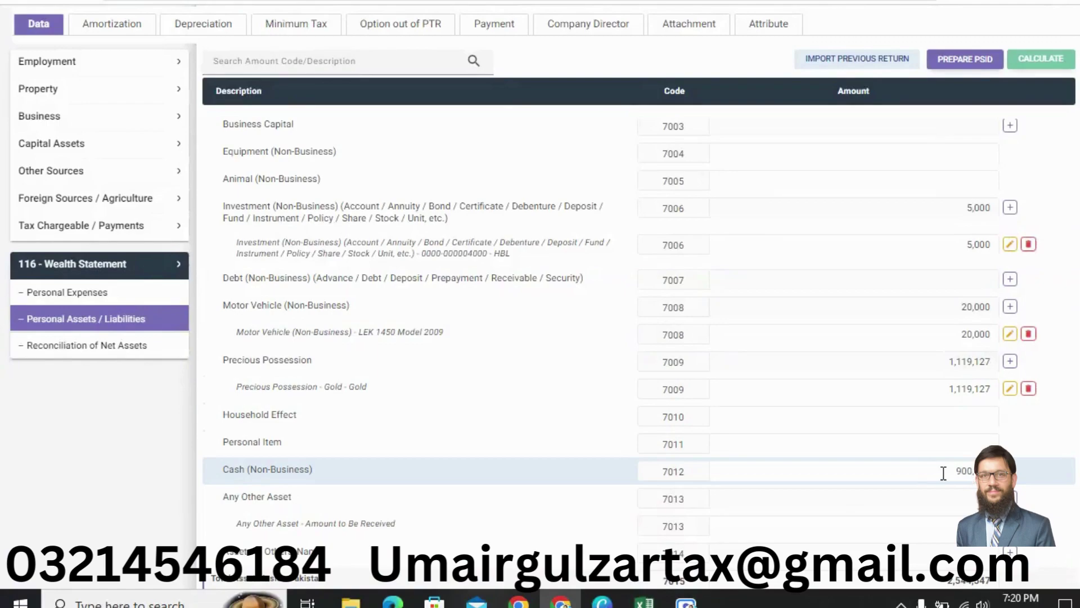
{"action": "scroll", "coordinate": [954, 489], "scroll_direction": "down", "scroll_amount": 1}
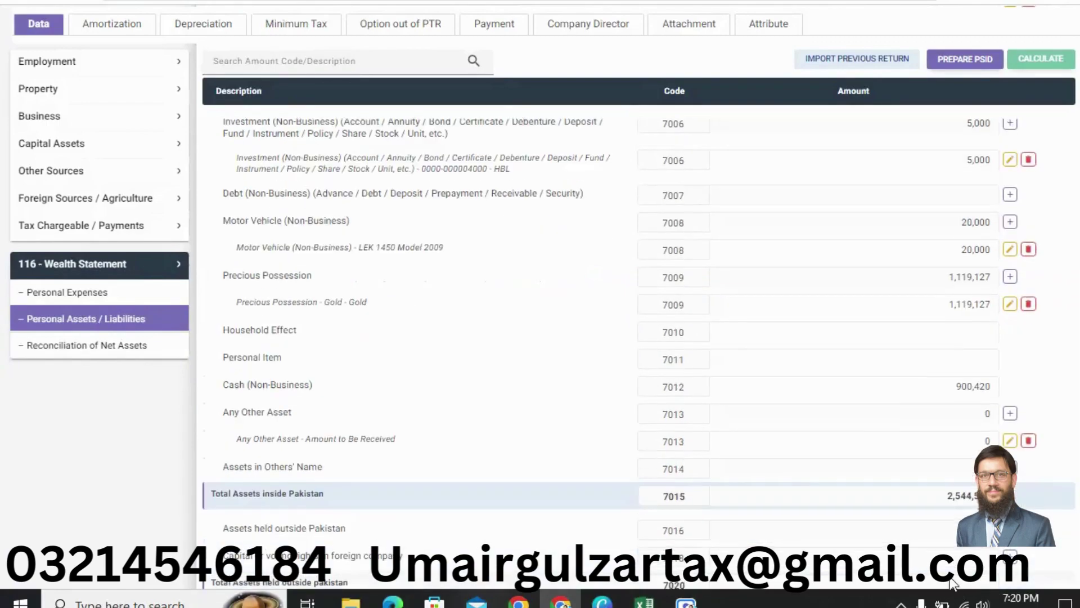
{"action": "left_click_drag", "start_coordinate": [943, 500], "coordinate": [959, 495]}
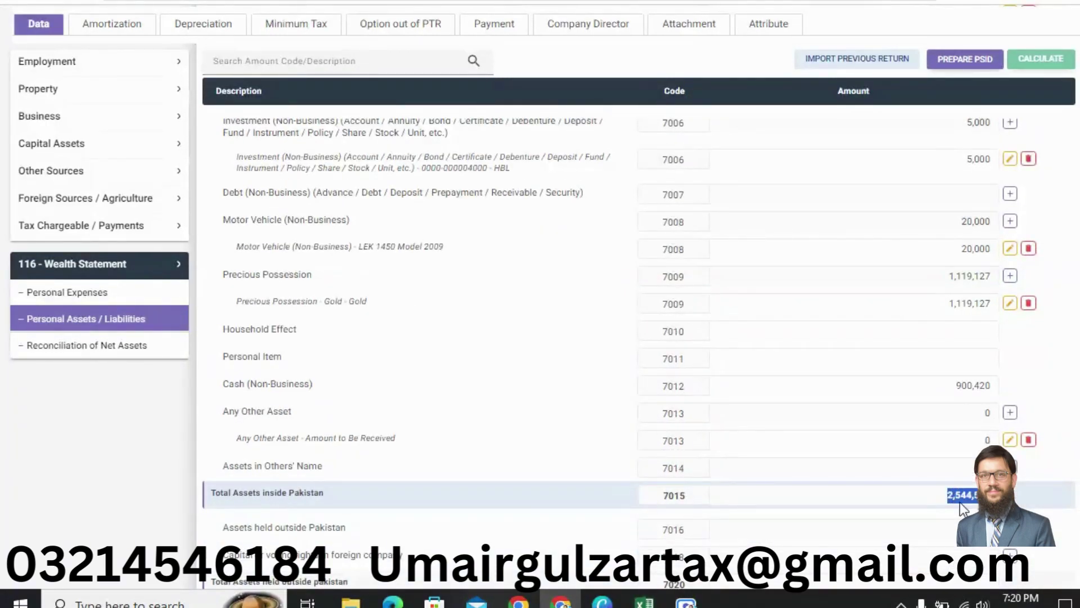
{"action": "key", "text": "alt+Tab"}
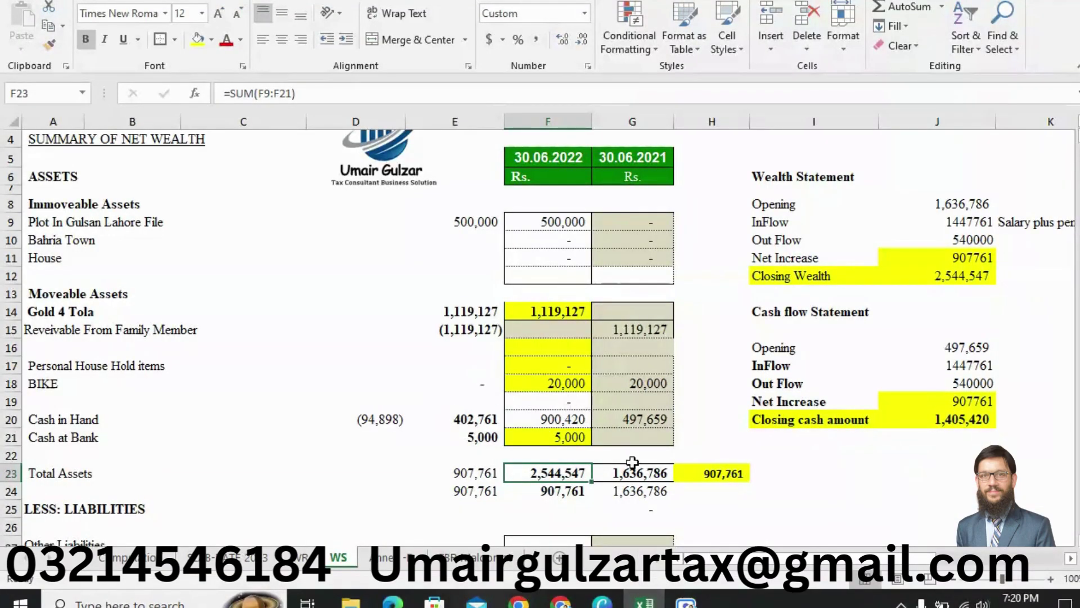
{"action": "key", "text": "alt+Tab"}
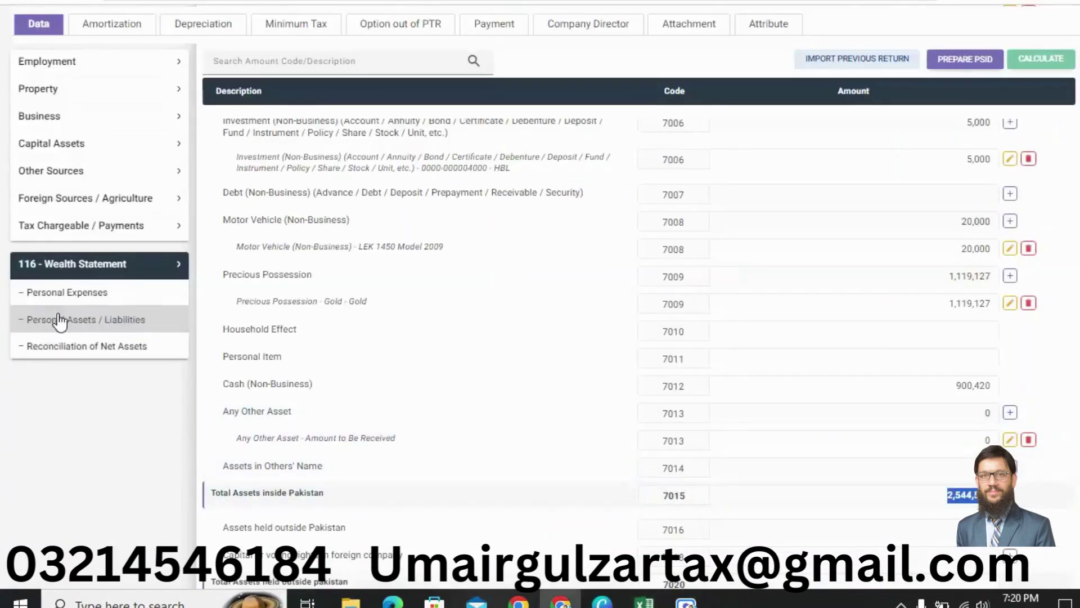
Step: Review the Reconciliation of Net Assets from the net assets through the unreconciled amount, and save the return
{"action": "left_click", "coordinate": [96, 346]}
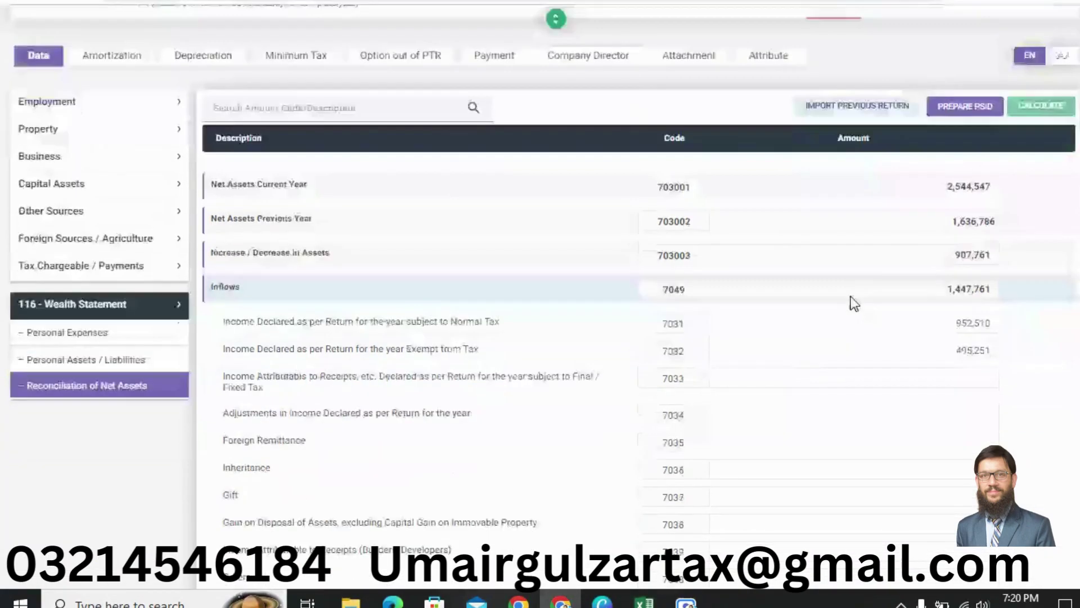
{"action": "scroll", "coordinate": [988, 366], "scroll_direction": "down", "scroll_amount": 4}
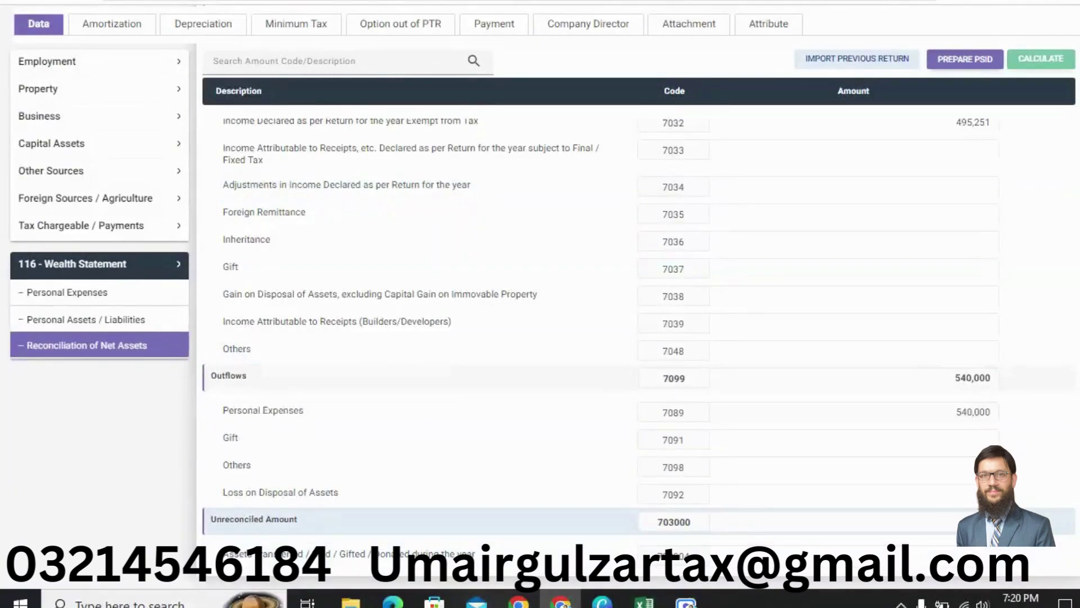
{"action": "scroll", "coordinate": [882, 336], "scroll_direction": "up", "scroll_amount": 5}
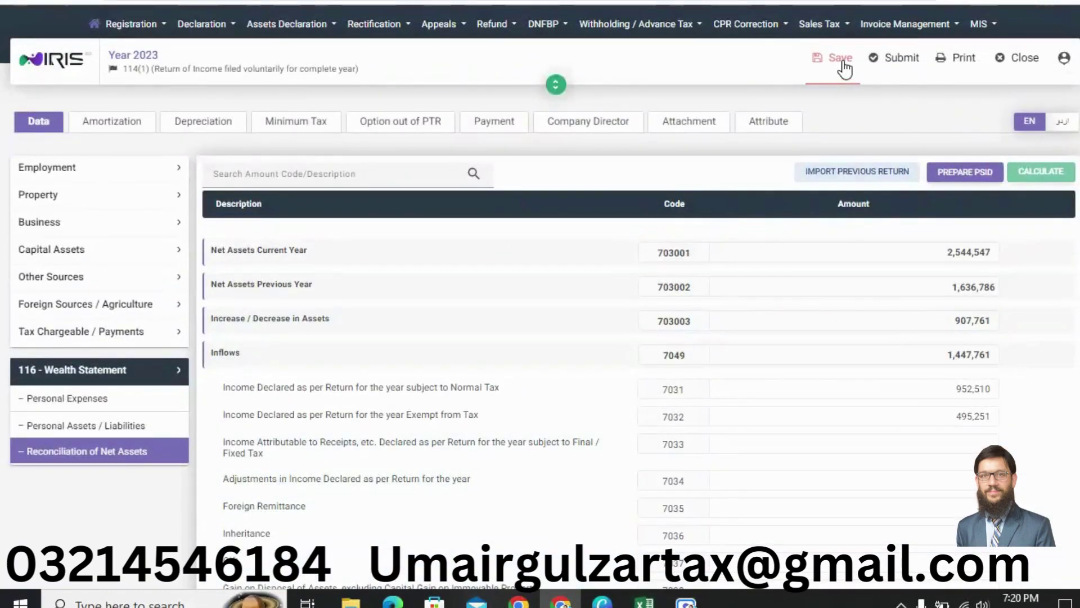
{"action": "left_click", "coordinate": [843, 62]}
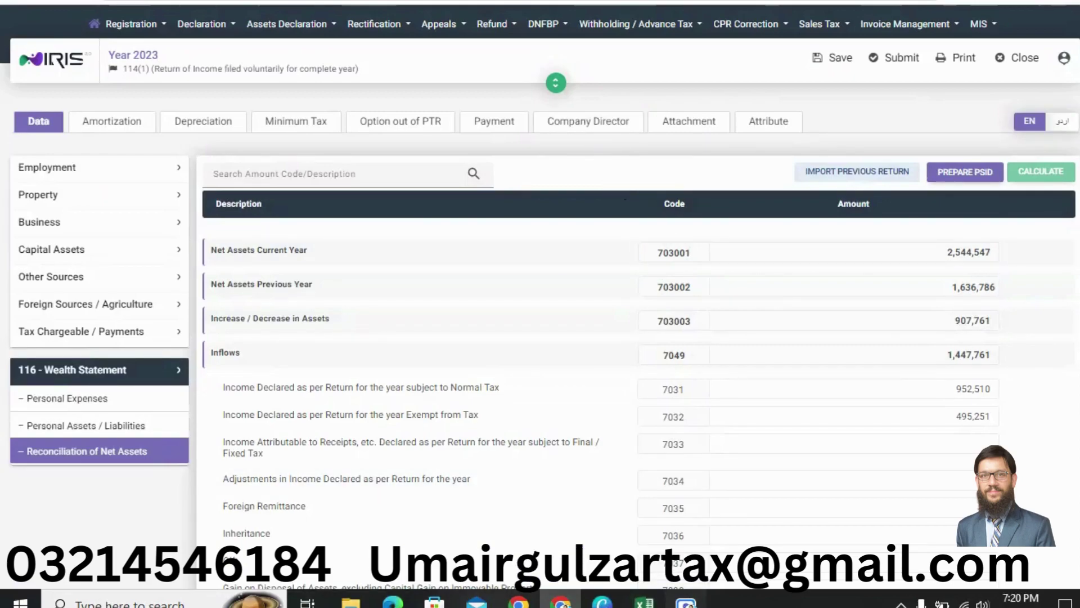
{"action": "left_click", "coordinate": [685, 598]}
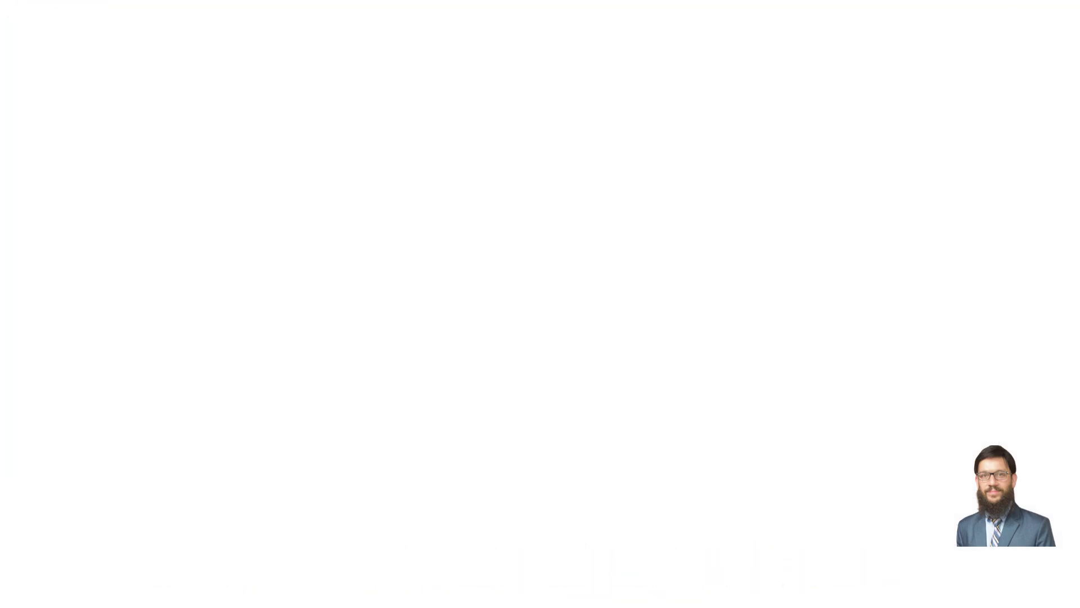